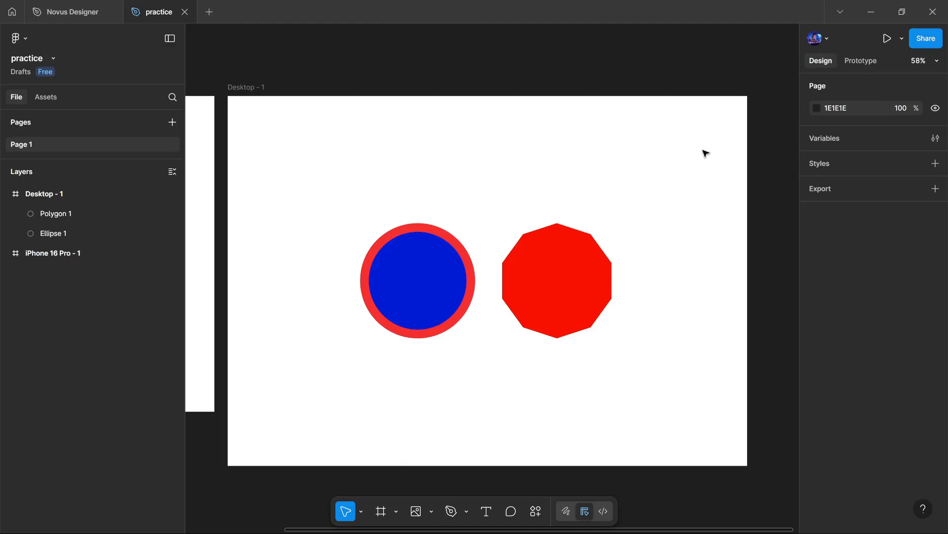
Step: Add the text "STOP" below the blue circle in the Desktop - 1 frame
key("t")
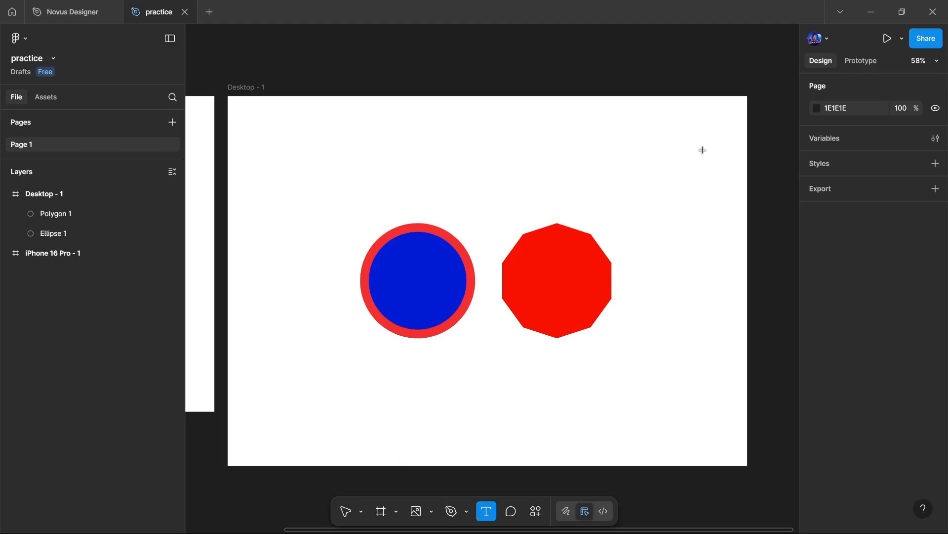
key("v")
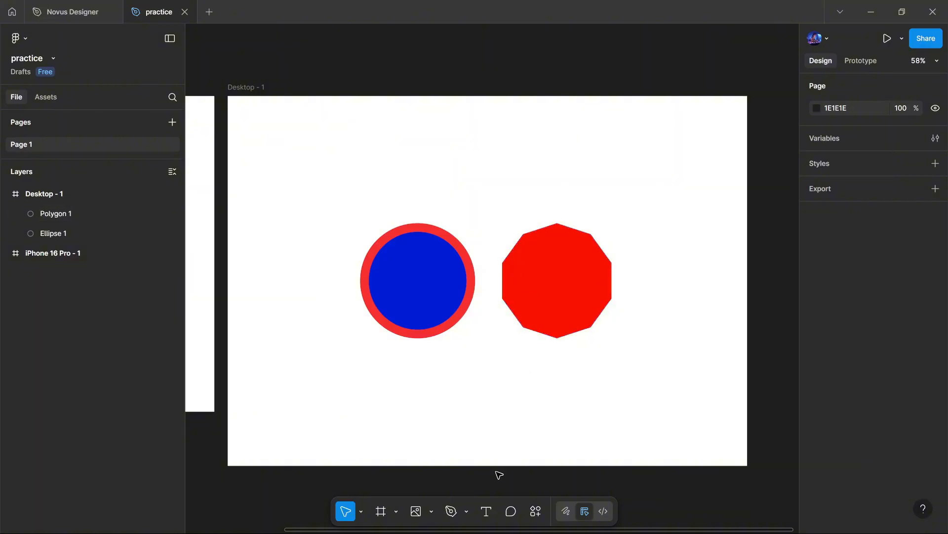
left_click(488, 511)
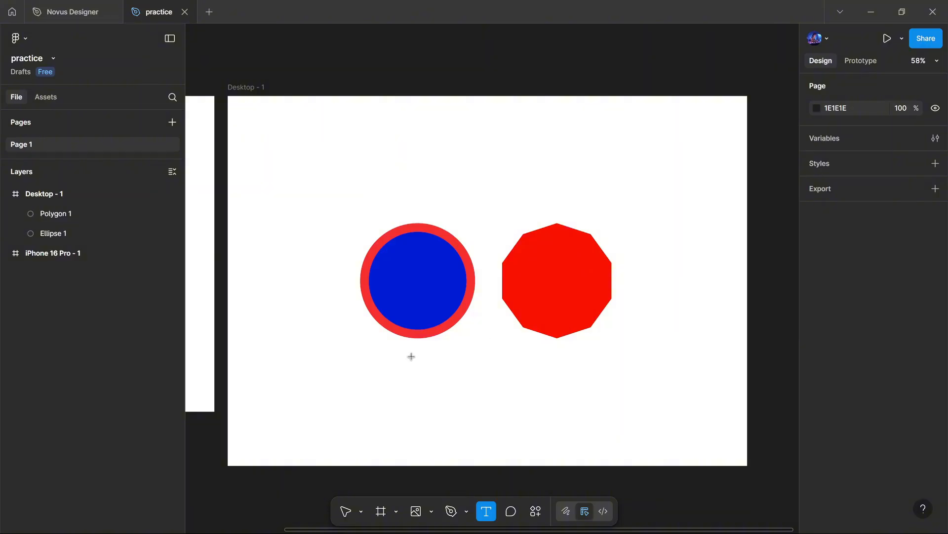
left_click(391, 360)
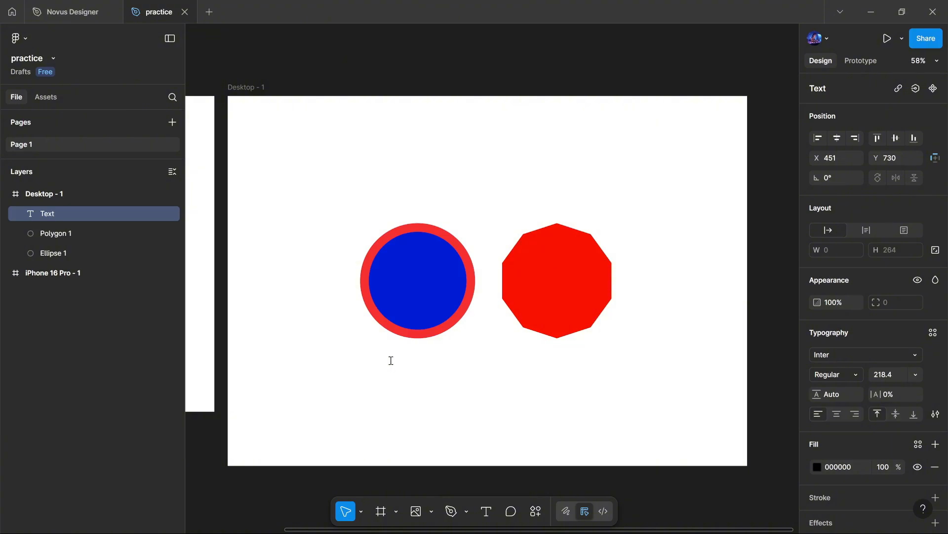
type("STO")
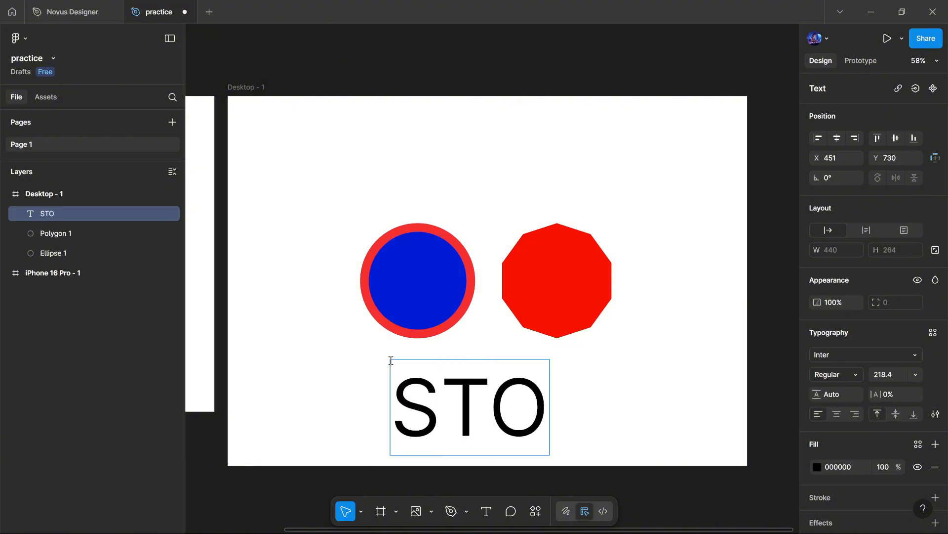
type("P")
key("Escape")
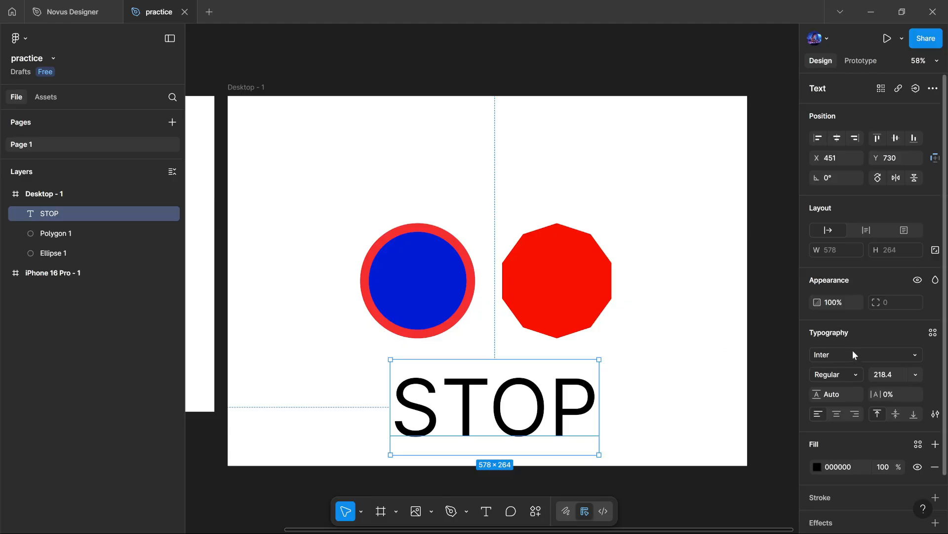
Step: Browse the installed fonts for the STOP text and try NCL Aekabih Muskey on it
scroll(853, 339, "down", 2)
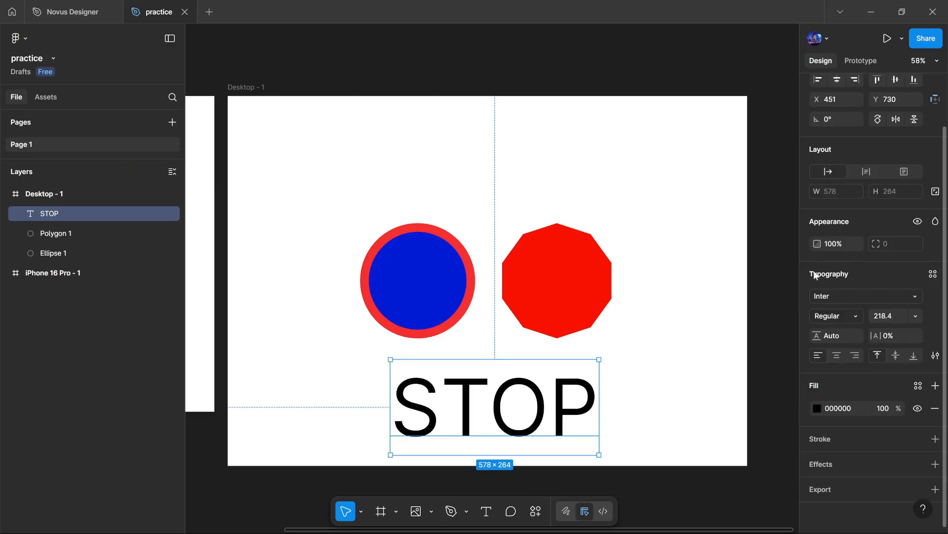
left_click(848, 292)
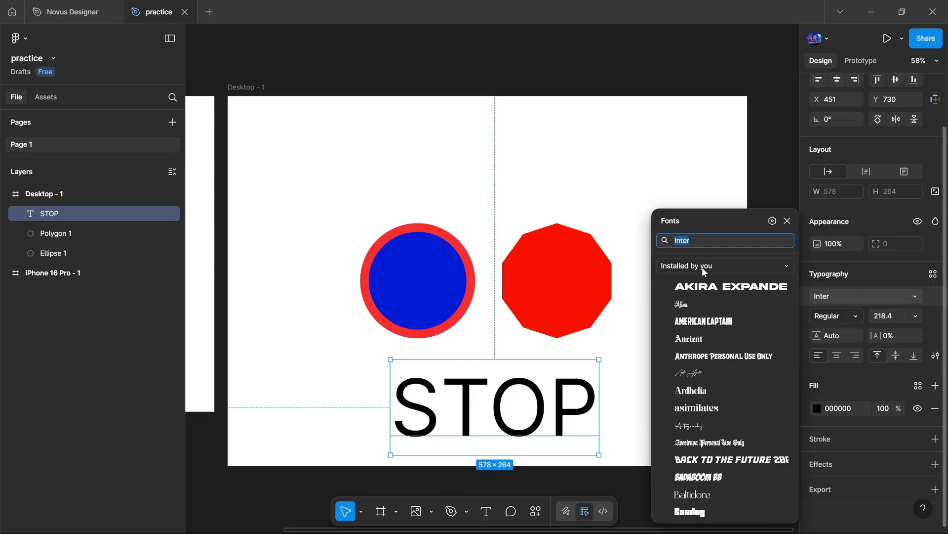
left_click(737, 267)
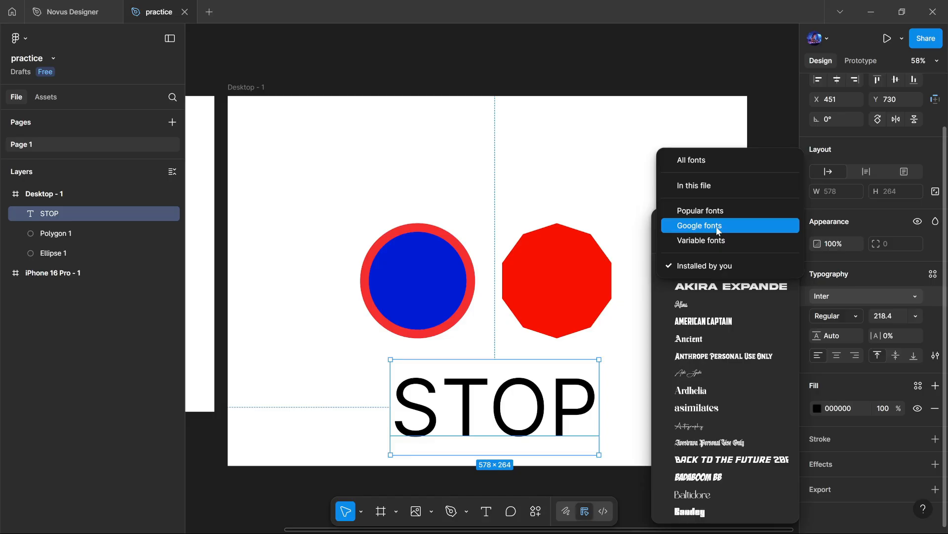
left_click(715, 267)
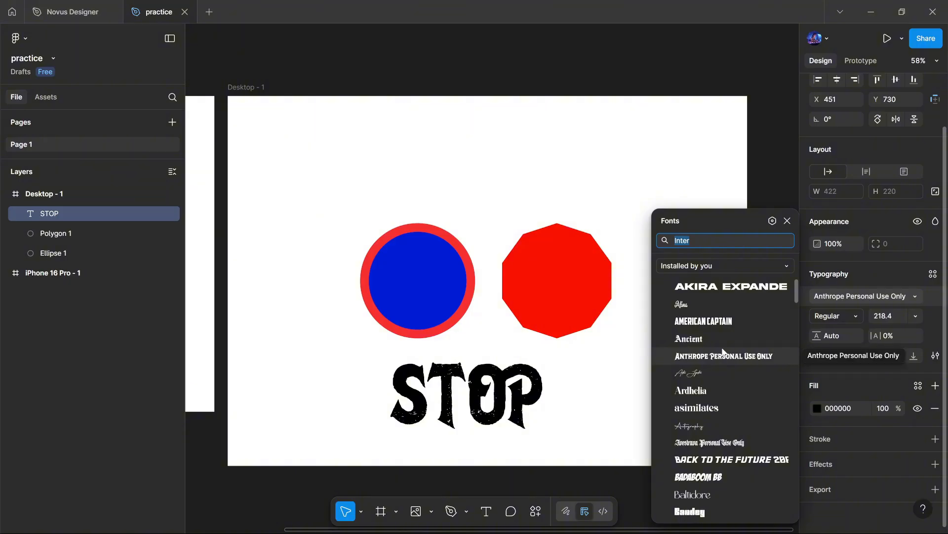
scroll(722, 350, "down", 3)
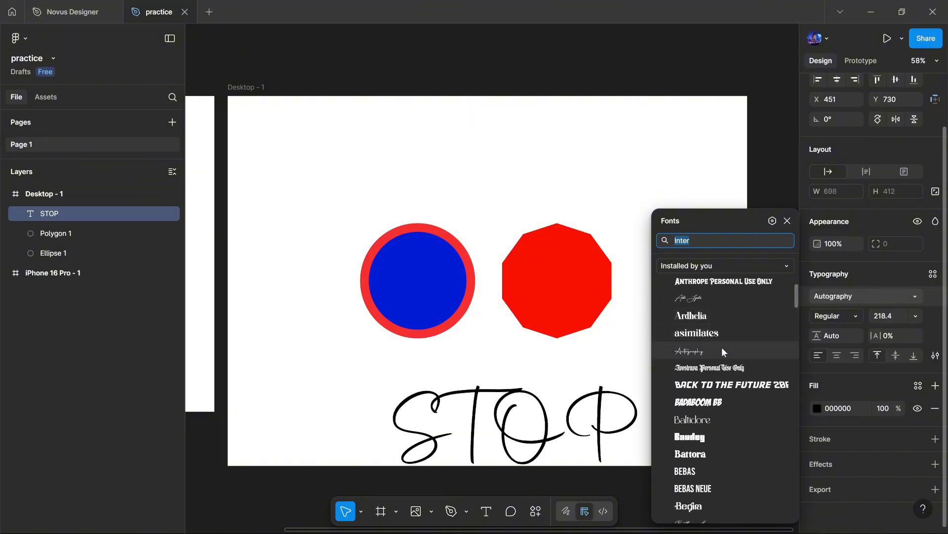
scroll(718, 424, "down", 5)
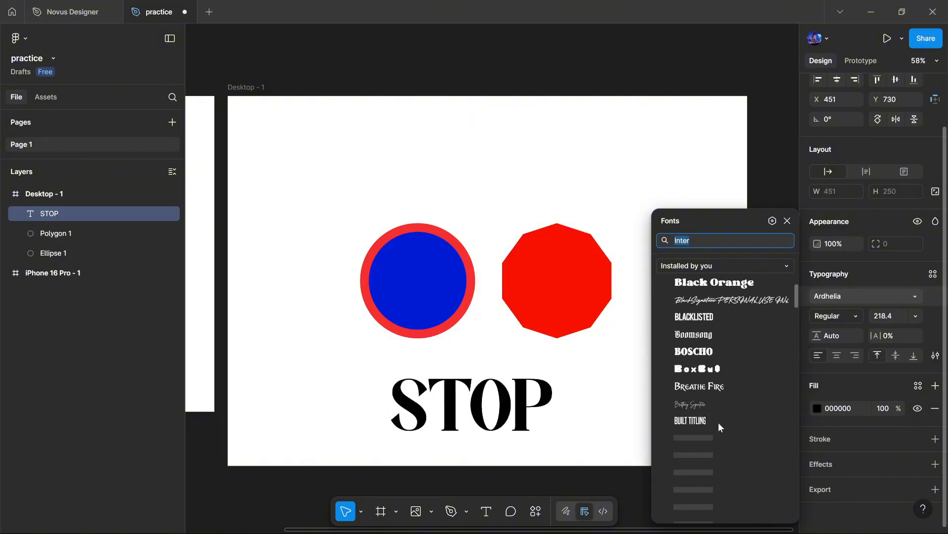
scroll(718, 422, "down", 5)
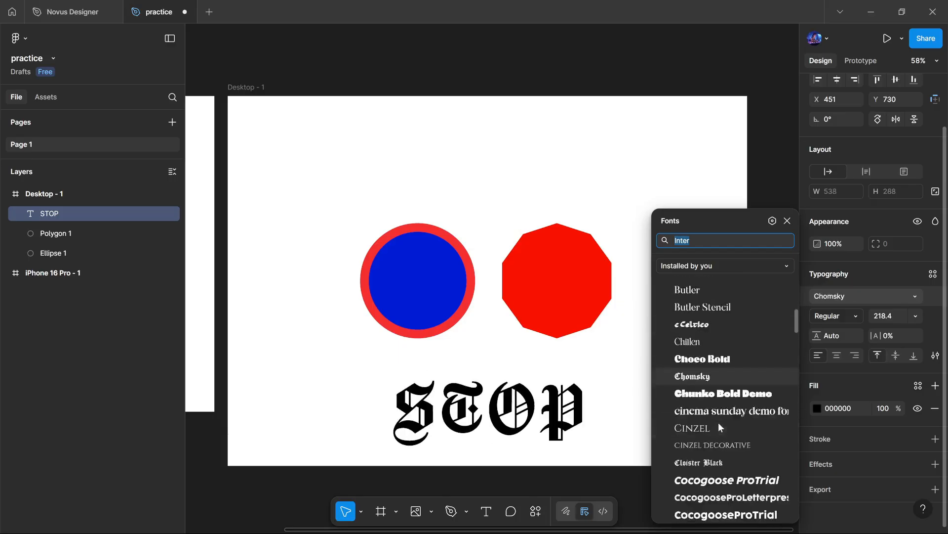
scroll(718, 421, "down", 5)
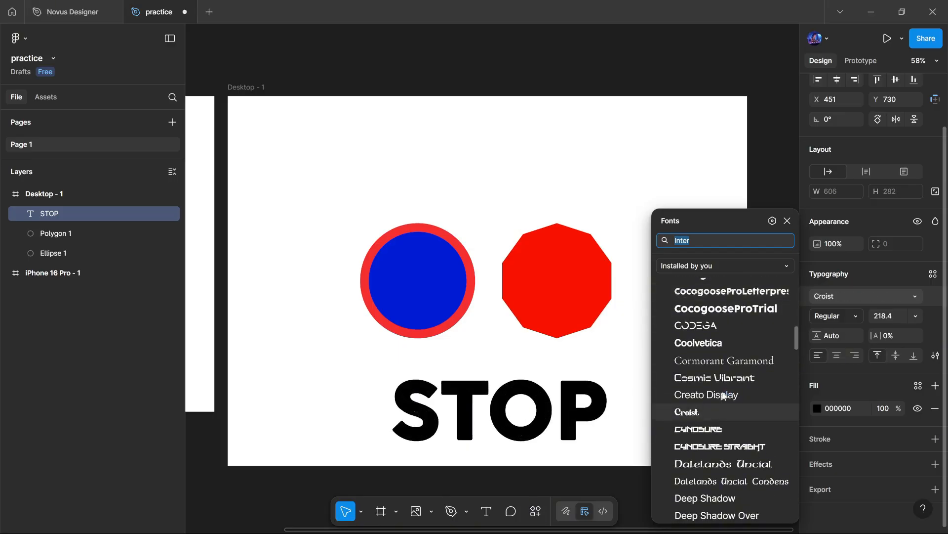
scroll(722, 395, "down", 6)
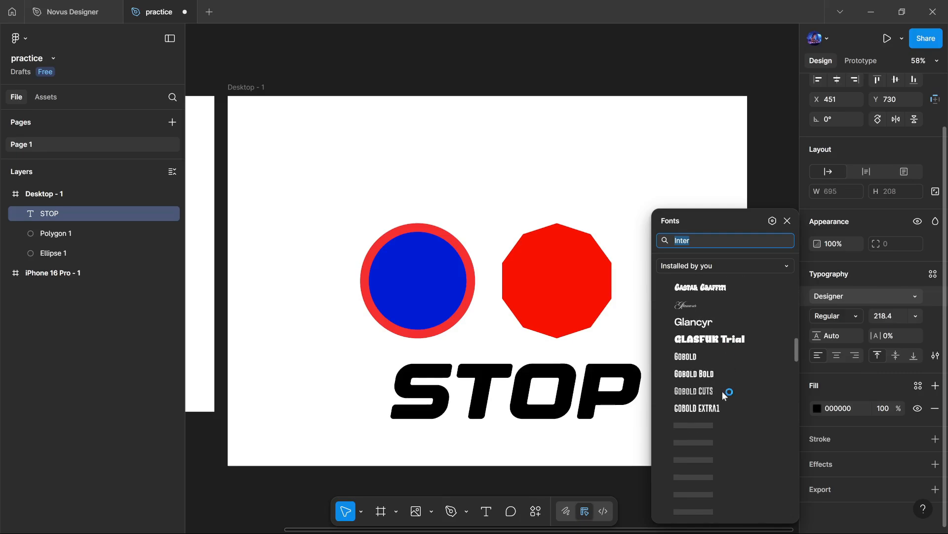
scroll(722, 391, "down", 7)
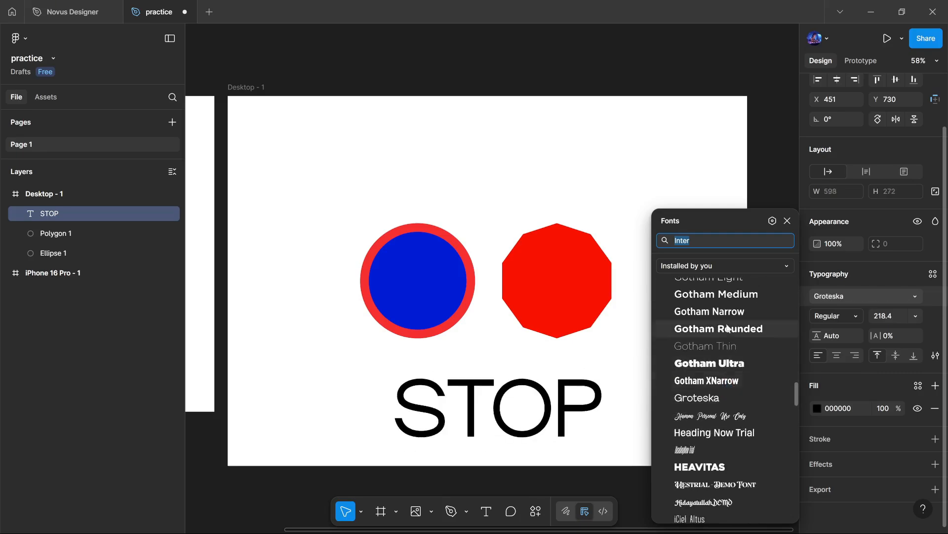
scroll(730, 417, "down", 2)
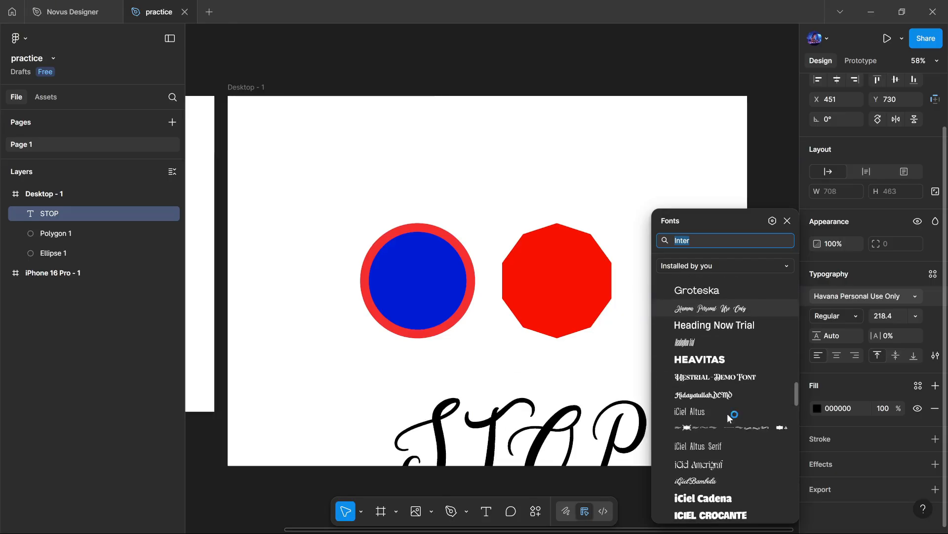
scroll(728, 416, "down", 6)
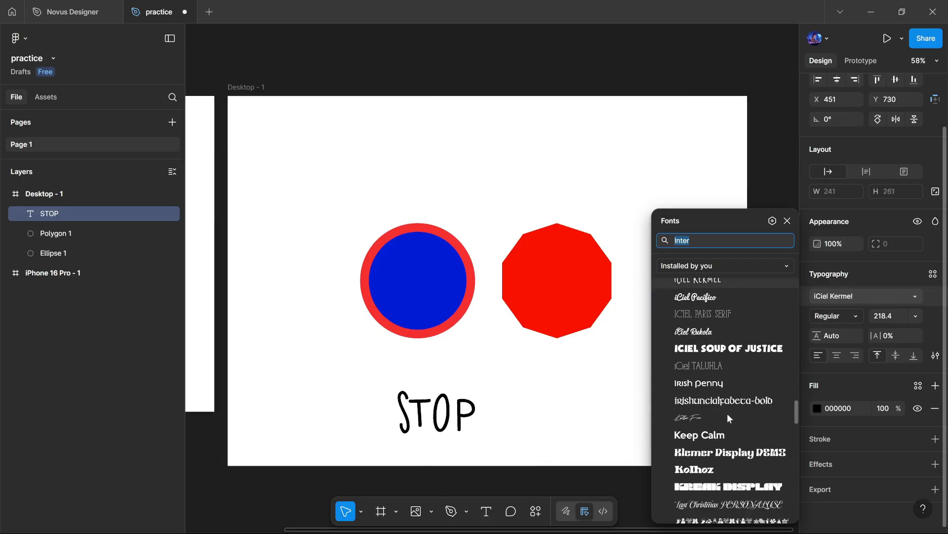
scroll(728, 418, "down", 2)
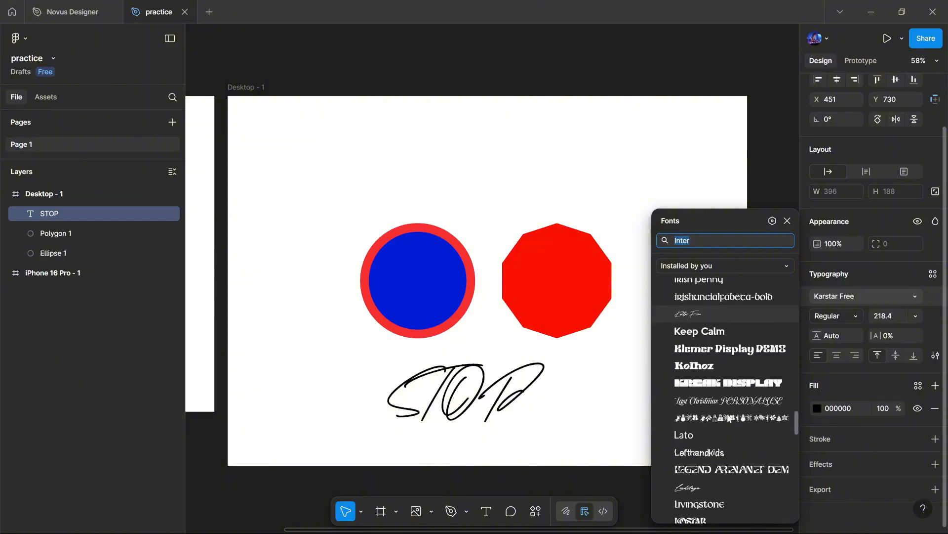
scroll(728, 418, "down", 6)
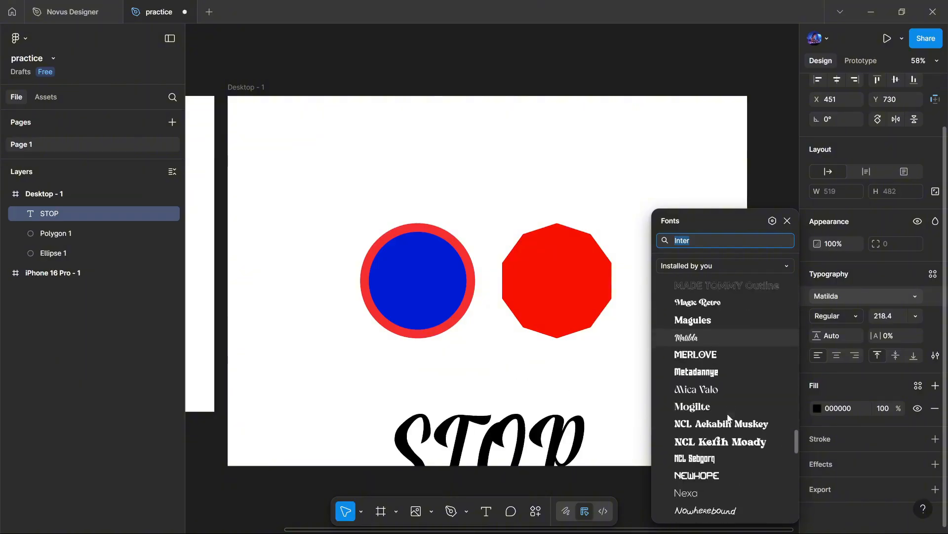
scroll(728, 418, "down", 5)
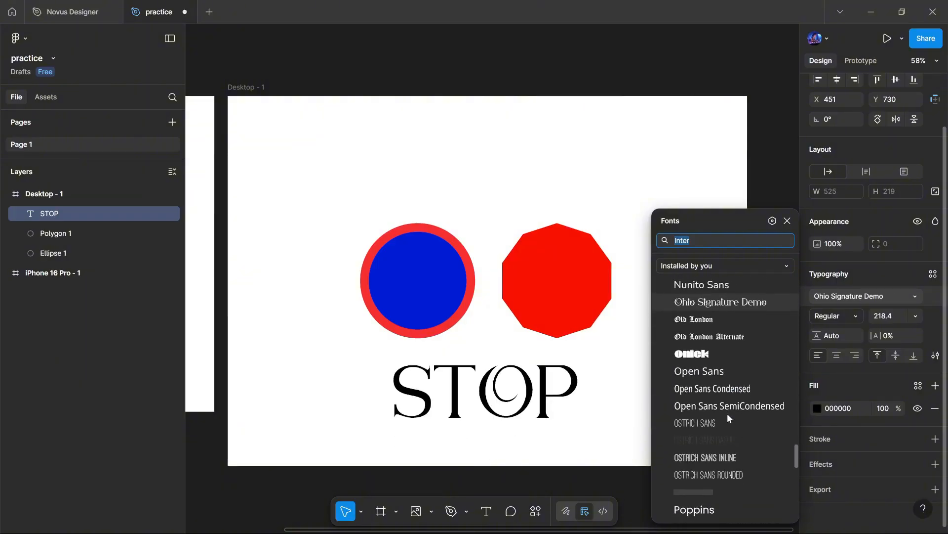
scroll(727, 415, "down", 8)
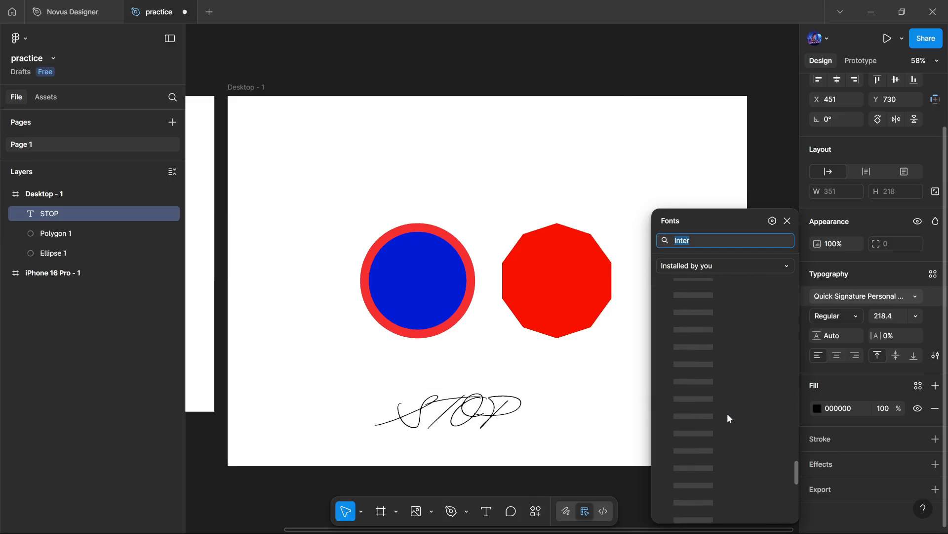
scroll(727, 418, "down", 3)
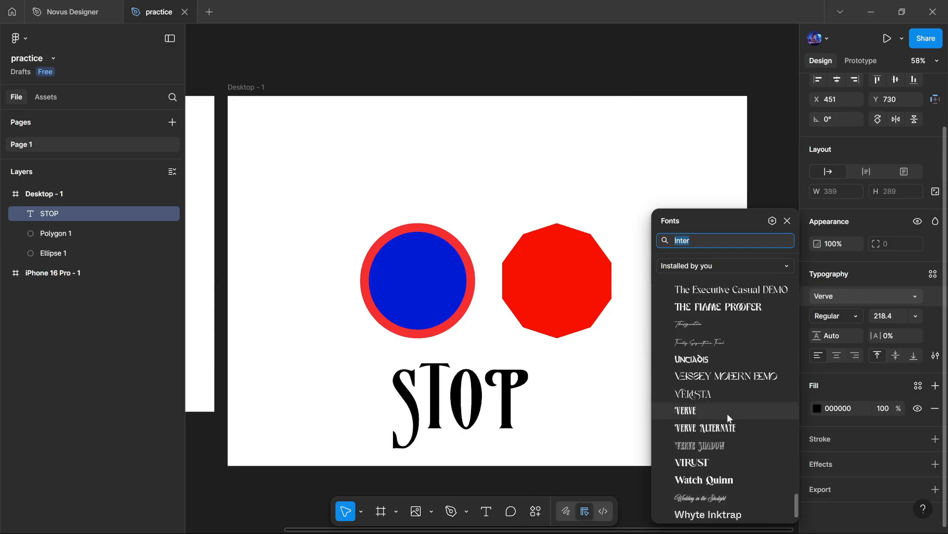
scroll(728, 415, "up", 10)
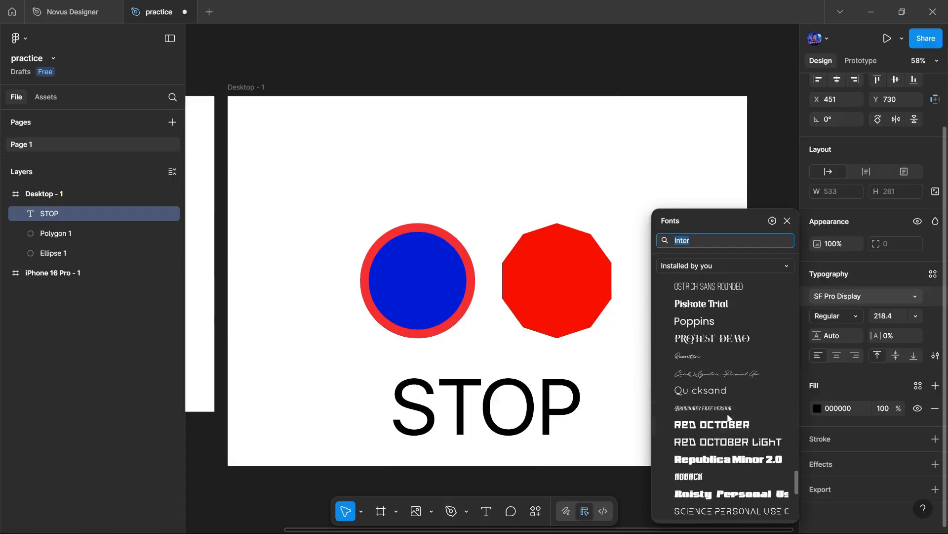
scroll(728, 417, "up", 5)
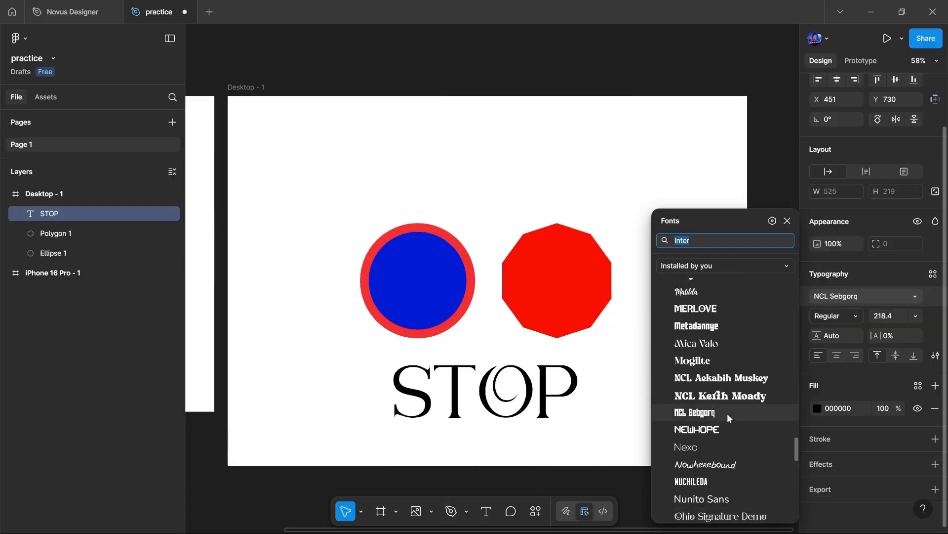
scroll(727, 413, "up", 1)
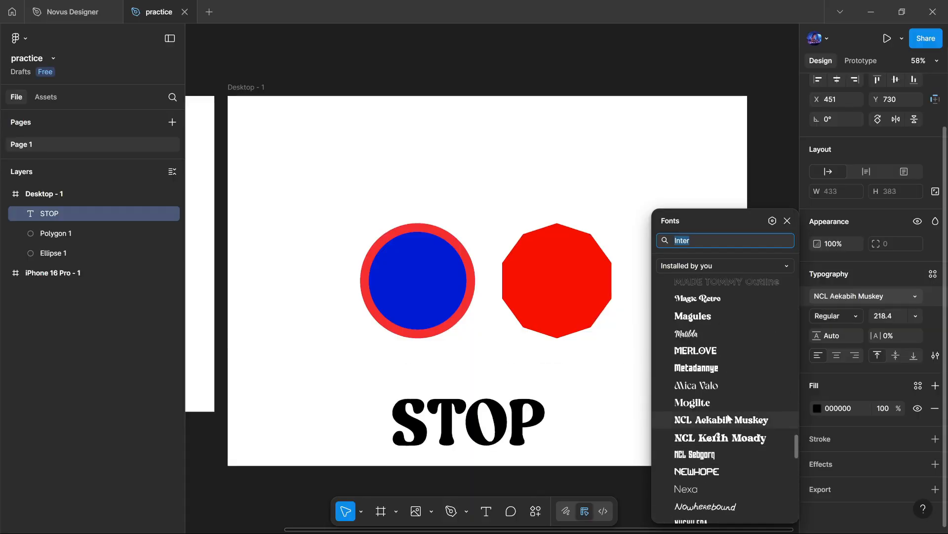
left_click(728, 418)
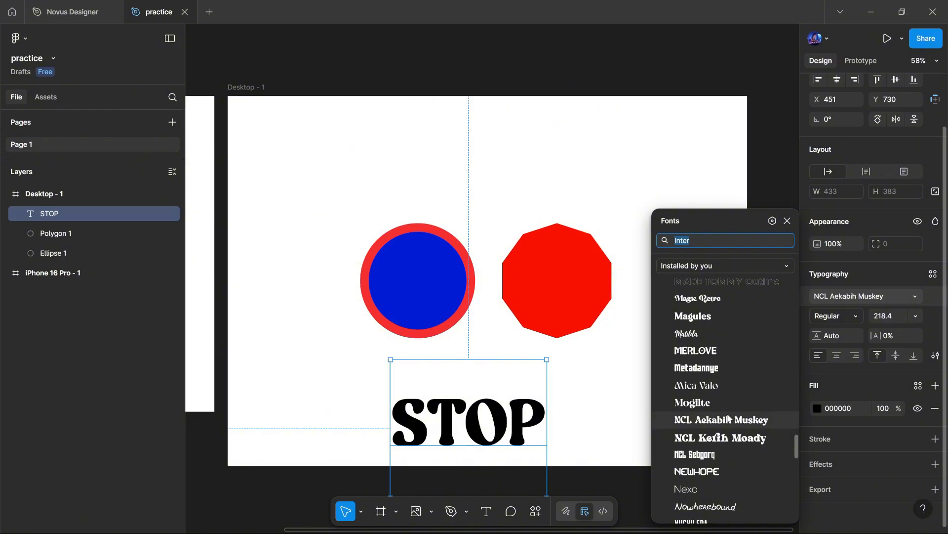
Step: Search the fonts for "mont" and set the STOP text to Montserrat in the Black weight
type("mont")
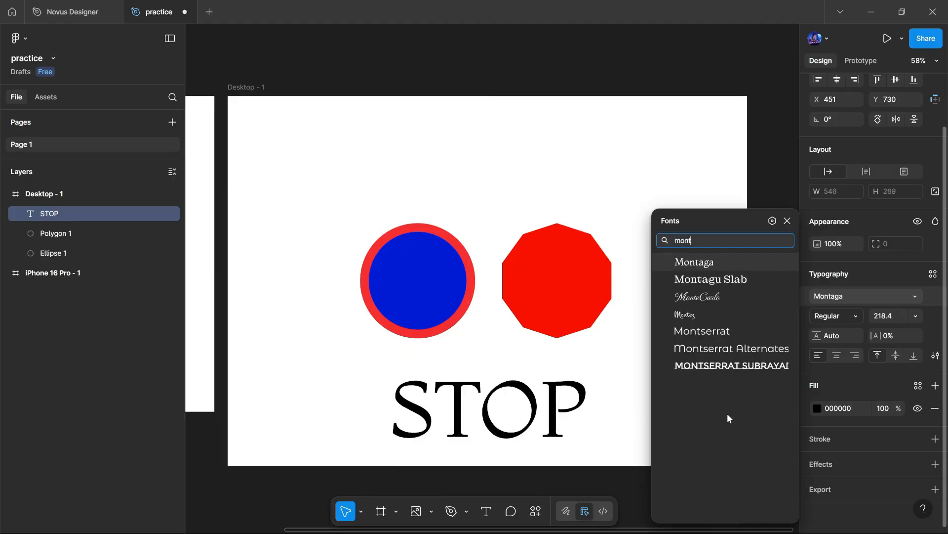
left_click(727, 338)
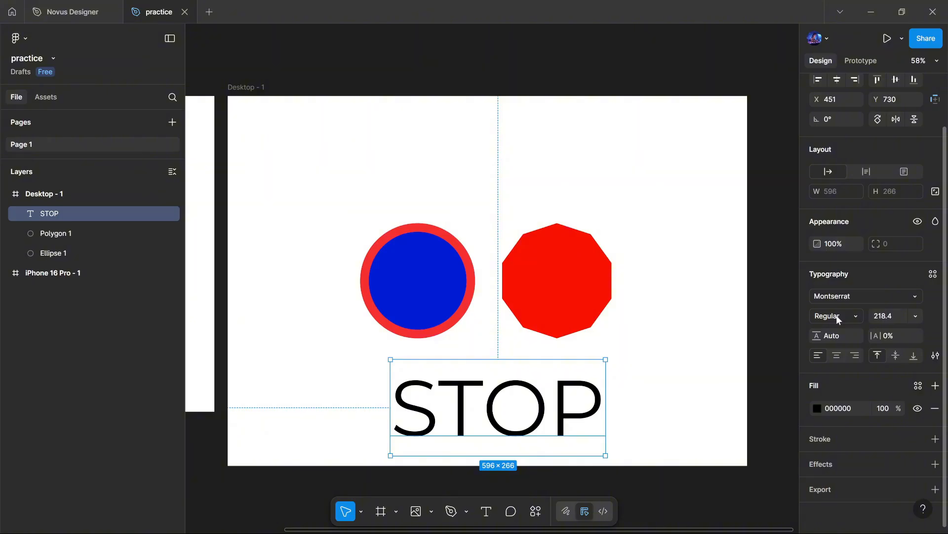
left_click(838, 320)
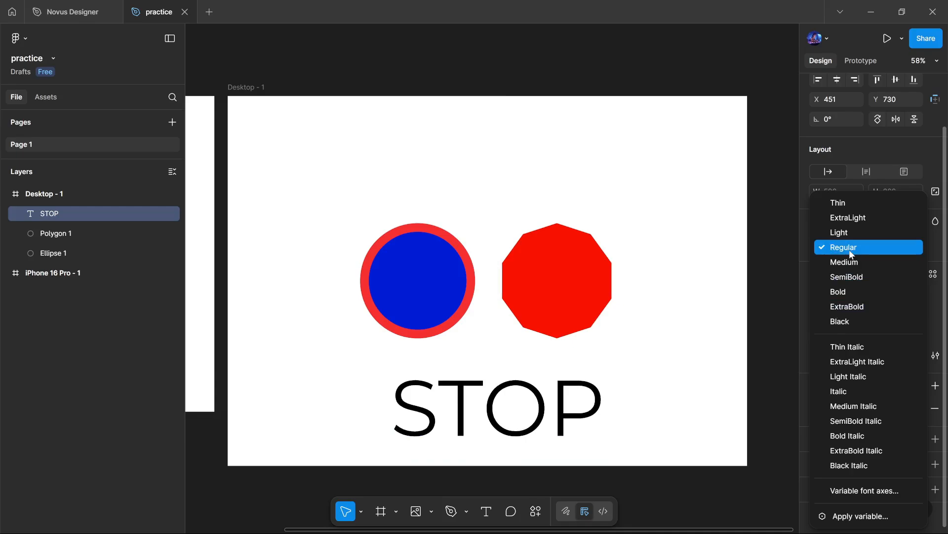
left_click(847, 320)
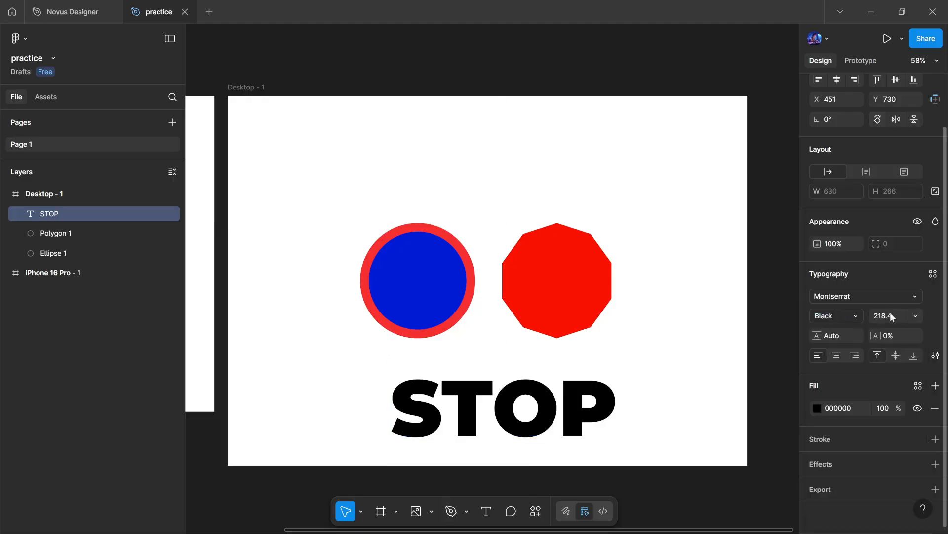
Step: Set the STOP text's font size to 128 and its letter spacing to -2%
left_click(915, 317)
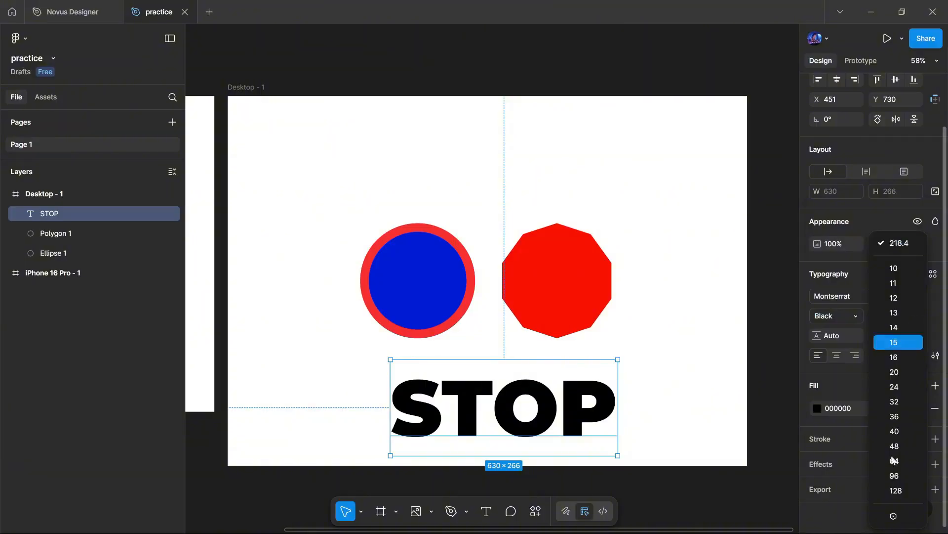
left_click(899, 491)
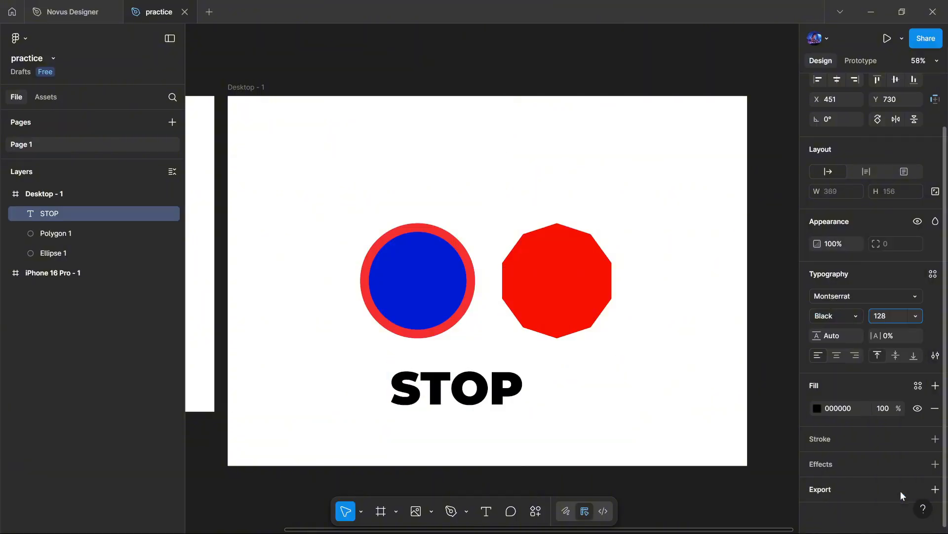
left_click(830, 335)
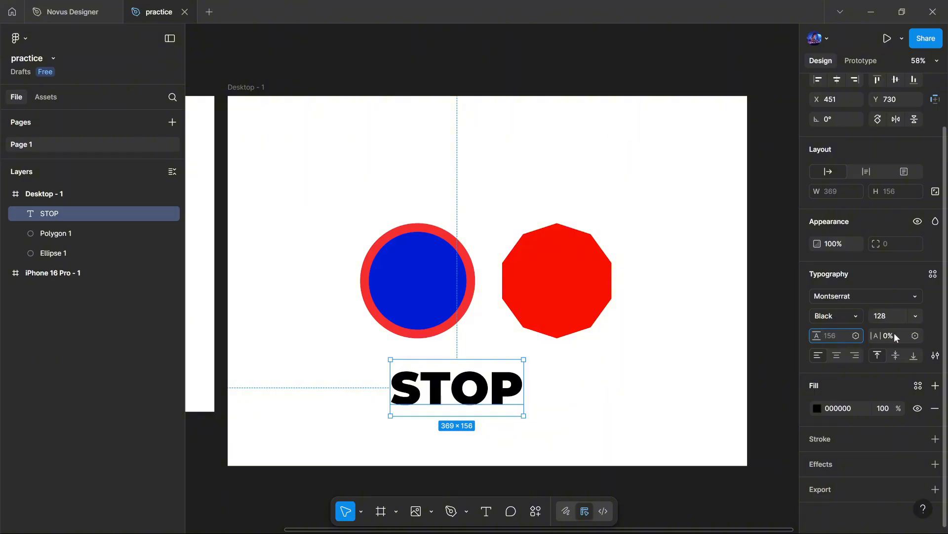
mouse_move(877, 336)
left_mouse_down()
mouse_move(935, 342)
mouse_move(804, 338)
mouse_move(878, 336)
left_mouse_up()
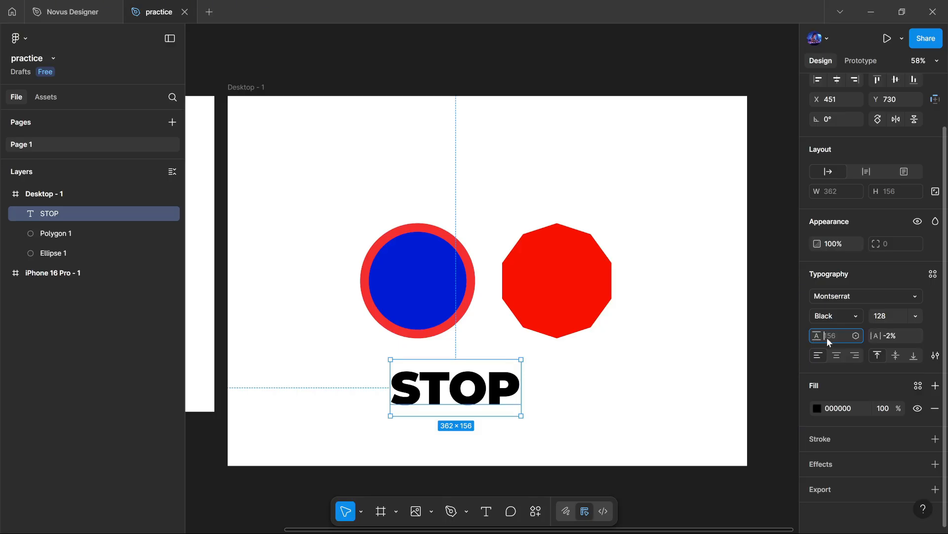
Step: Add a second line reading "Novus" to the STOP text
double_click(509, 396)
left_click(508, 395)
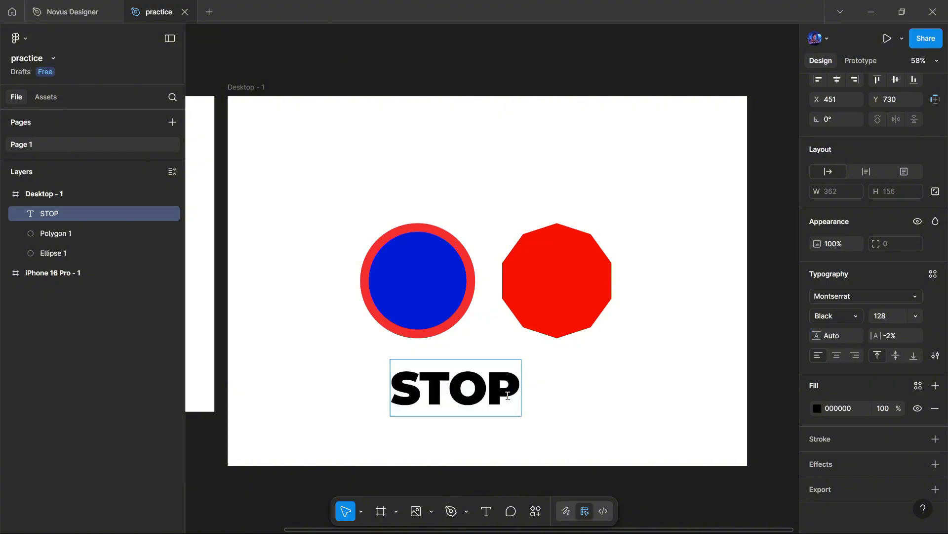
key("Return")
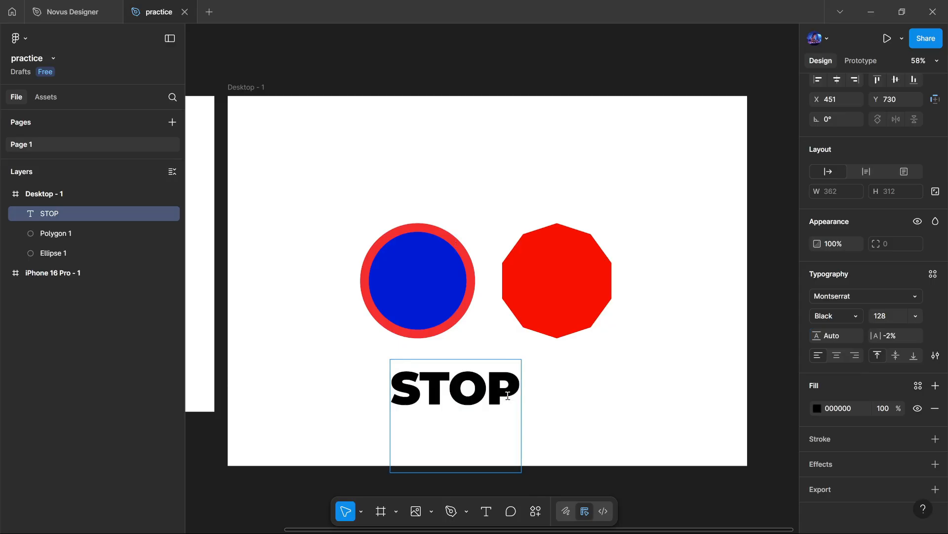
type("N")
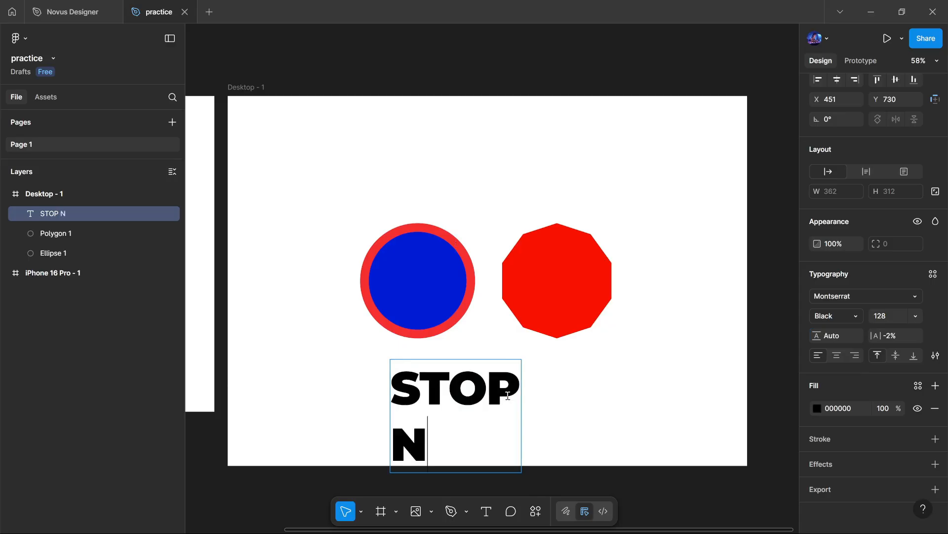
type("ovus")
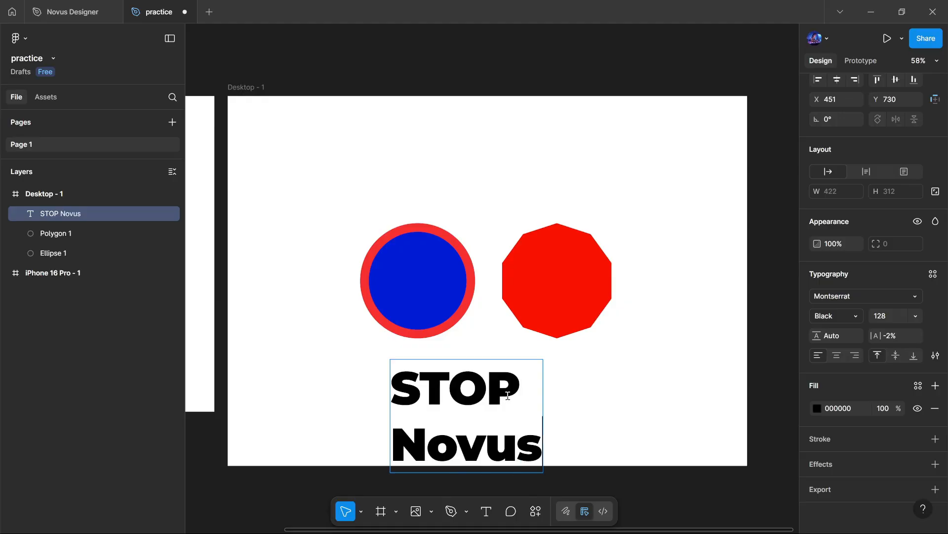
key("Escape")
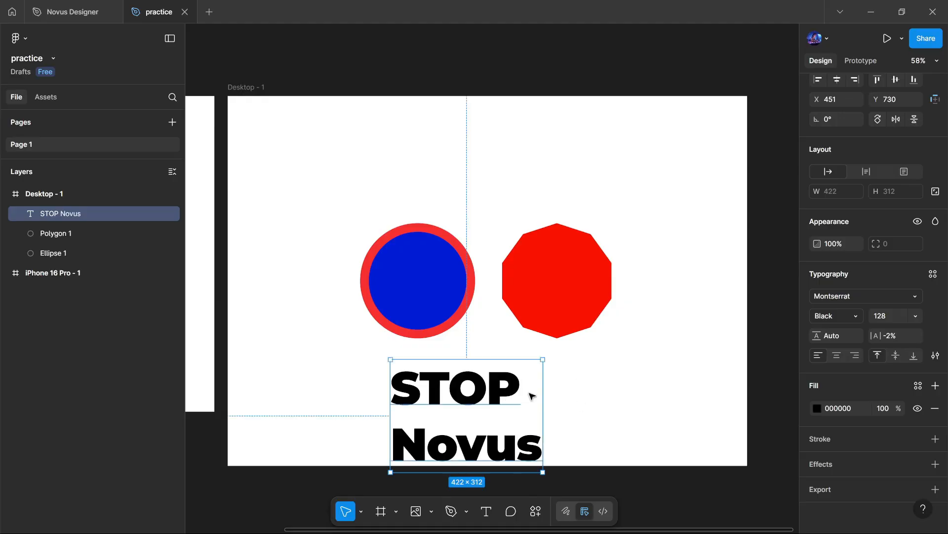
Step: Move the STOP Novus text closer beneath the two shapes, to about X 509, Y 680
left_click_drag(499, 392, 520, 374)
scroll(520, 374, "up", 4)
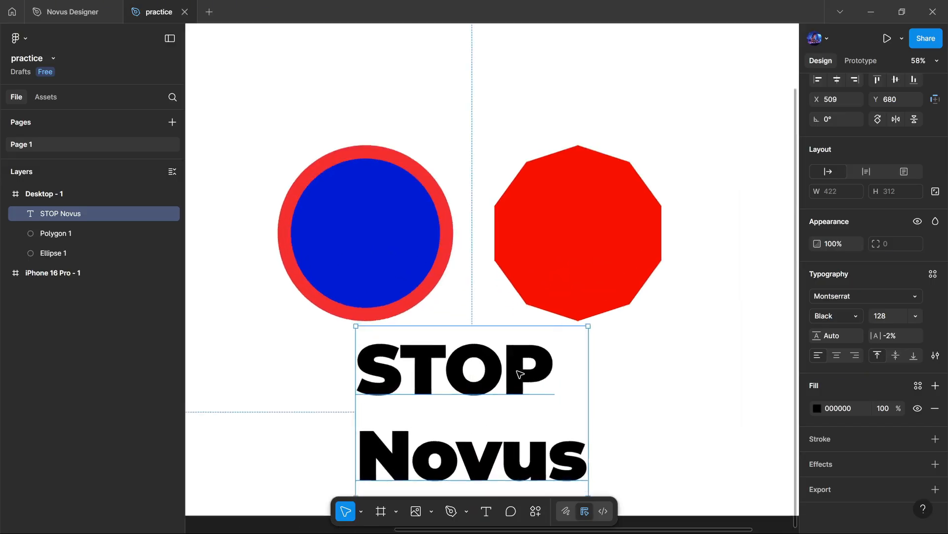
scroll(520, 374, "down", 3)
scroll(519, 374, "up", 1)
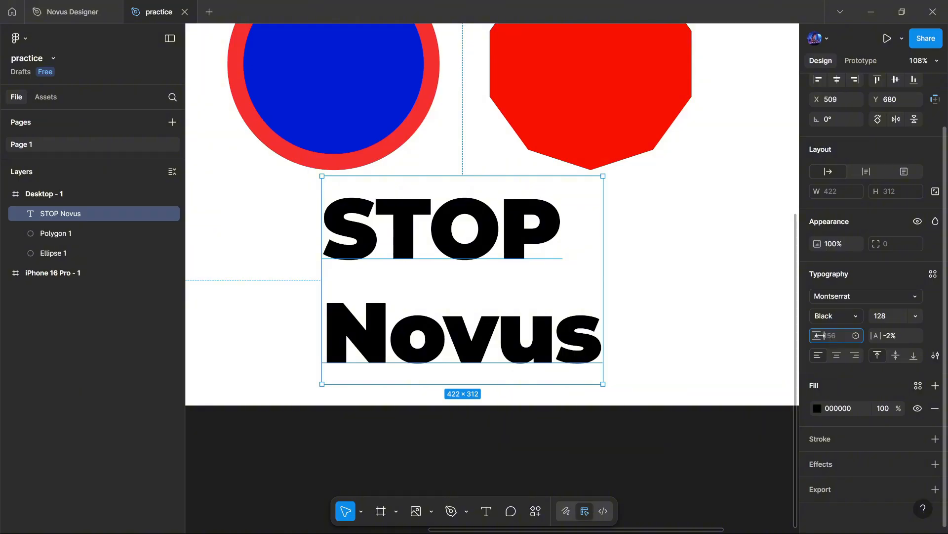
Step: Try line heights of Auto and 160 on the STOP Novus text, and tighten it to 124
left_click_drag(820, 335, 824, 333)
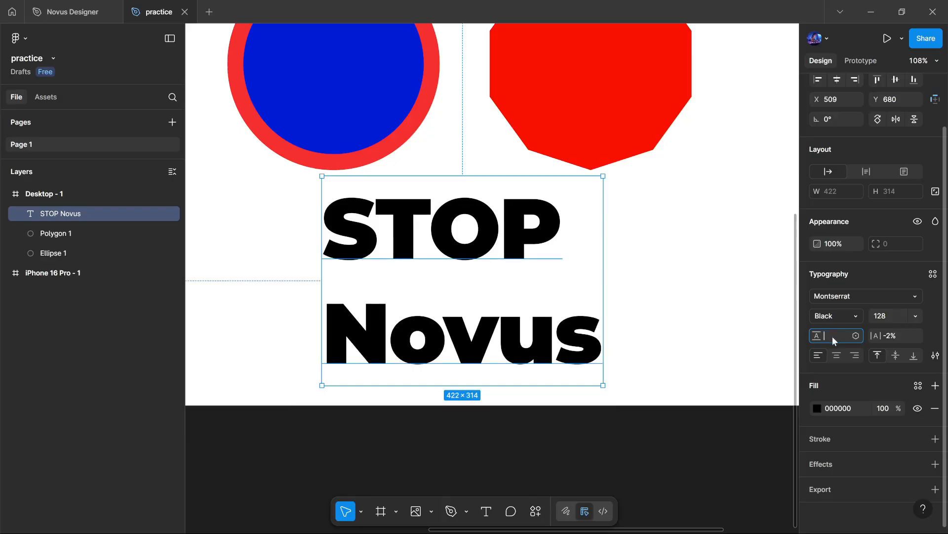
type("auto")
key("Return")
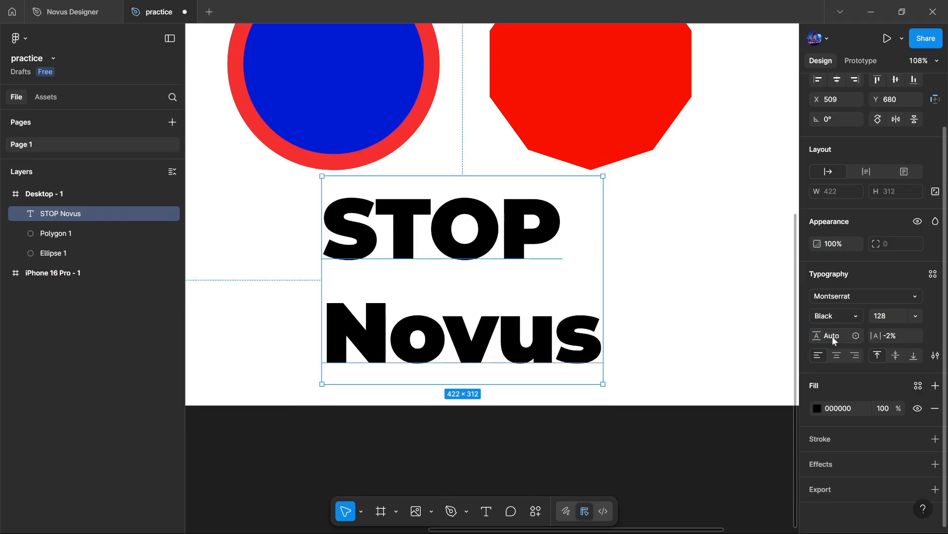
left_click(833, 337)
key("Return")
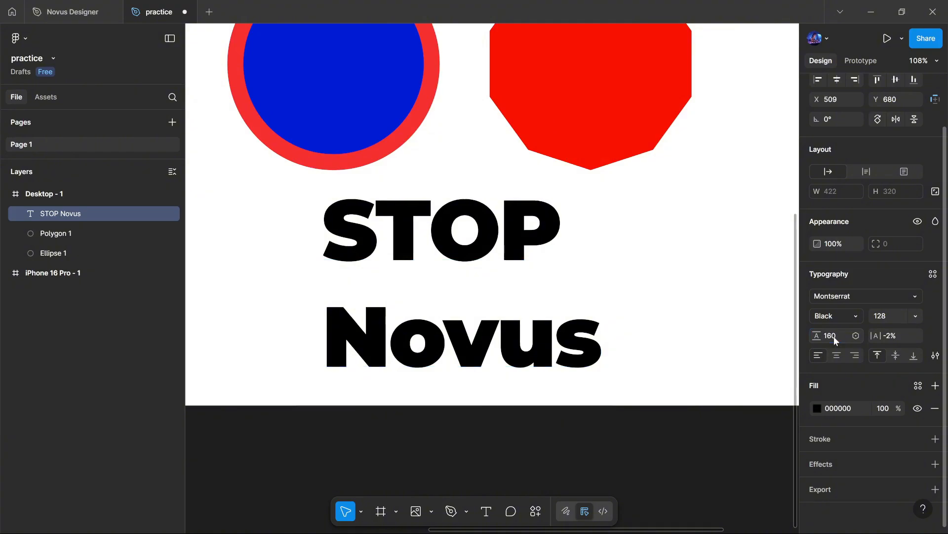
left_click(834, 336)
left_click_drag(818, 335, 775, 344)
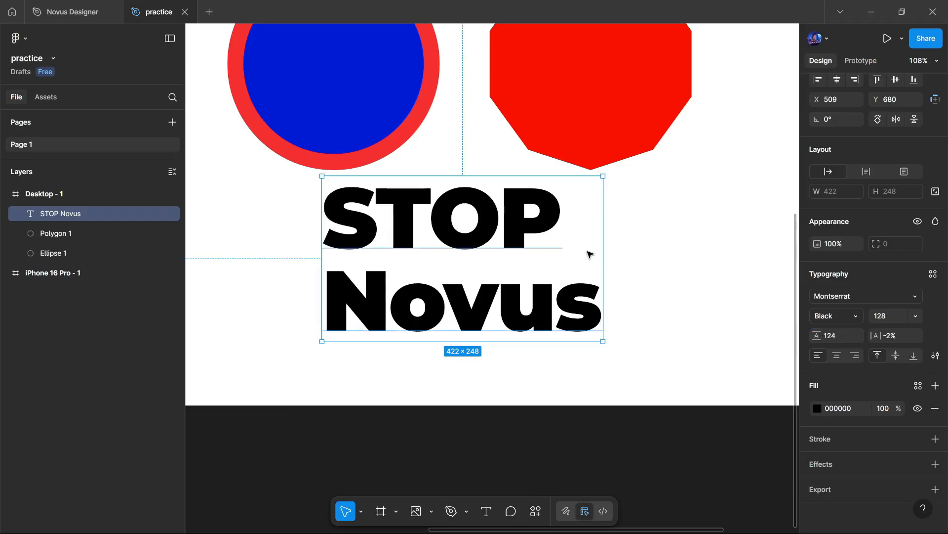
Step: Try center and right alignment on the STOP Novus text, plus middle, bottom and top vertical alignment
left_click(838, 355)
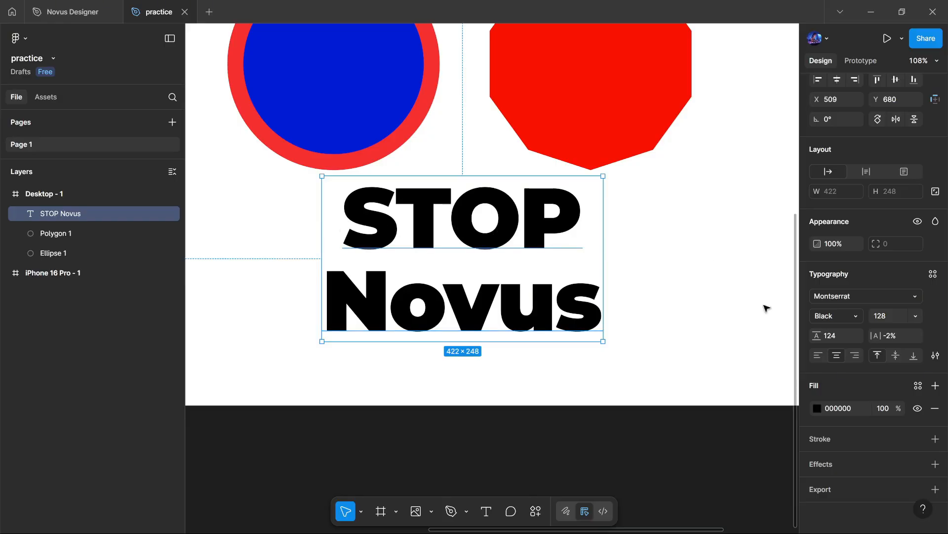
left_click(856, 356)
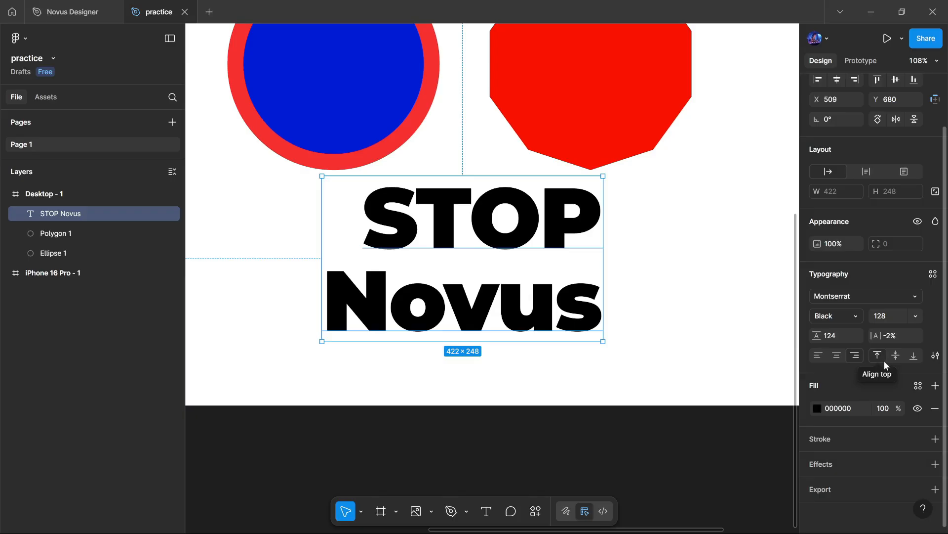
left_click(897, 359)
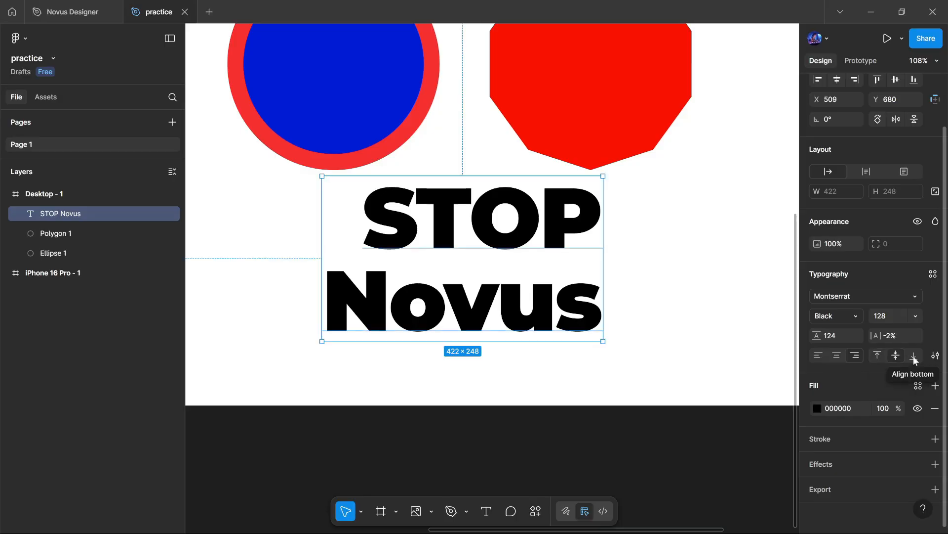
left_click(914, 360)
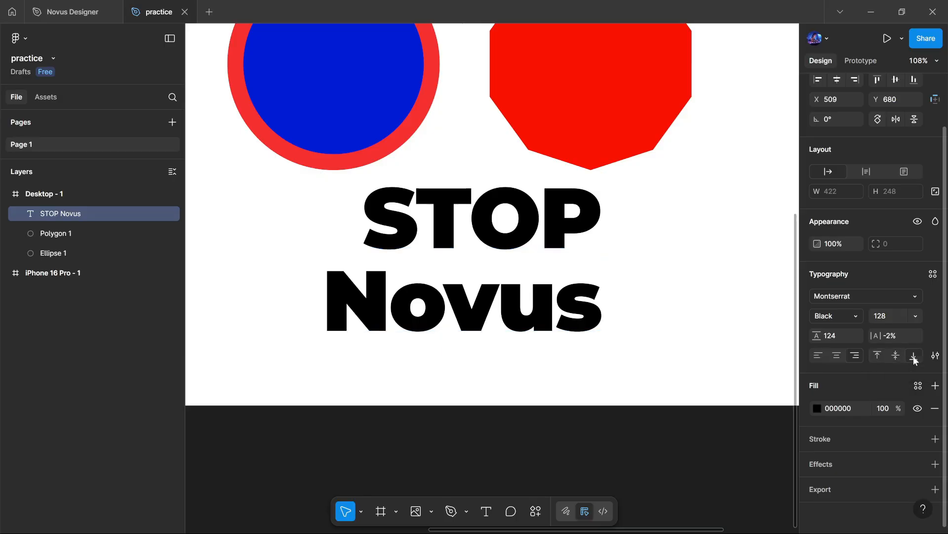
left_click(875, 354)
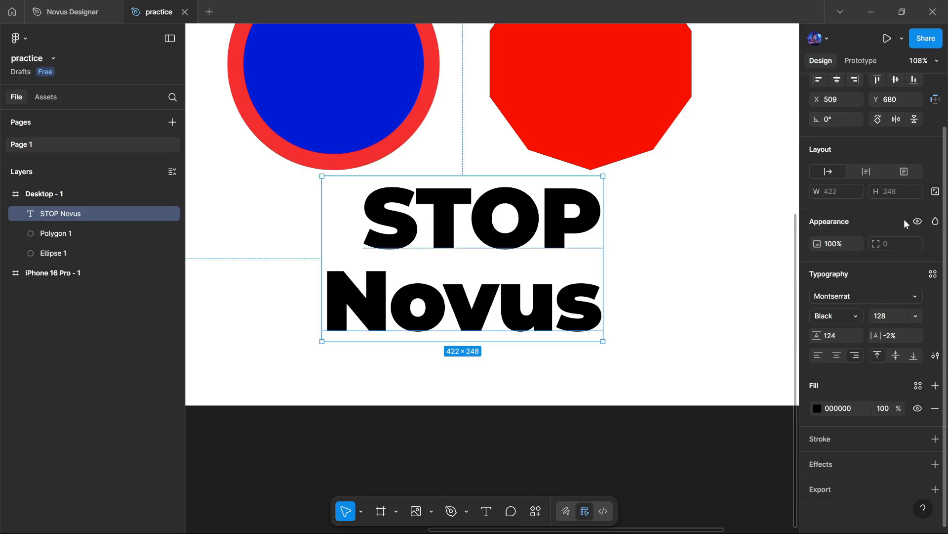
Step: Try a few fill colors on the STOP Novus text and set it to near-black 0B0B0B
scroll(904, 219, "up", 2)
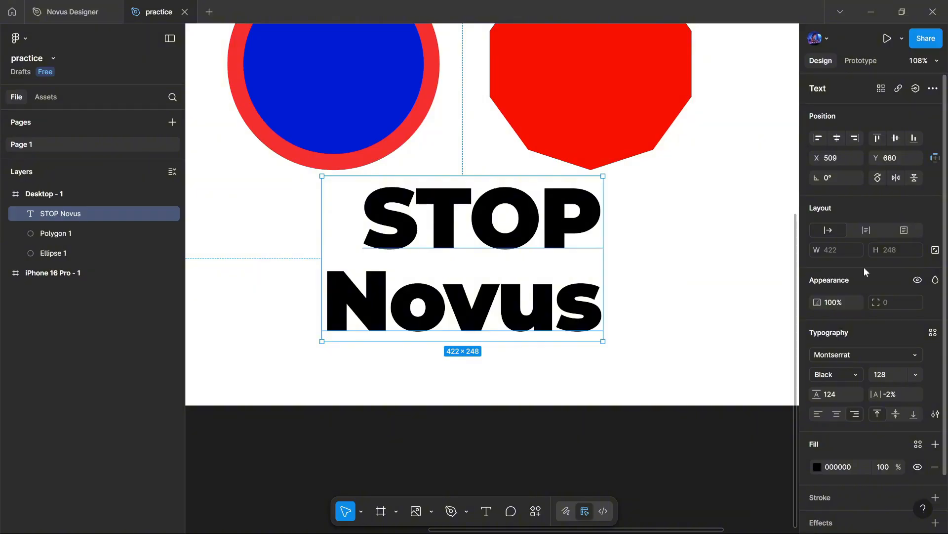
scroll(864, 404, "down", 2)
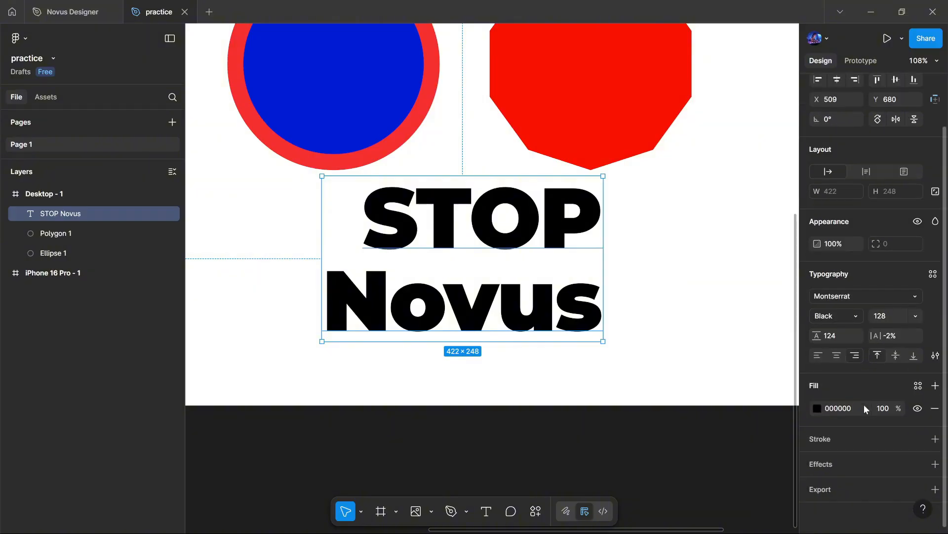
left_click(818, 407)
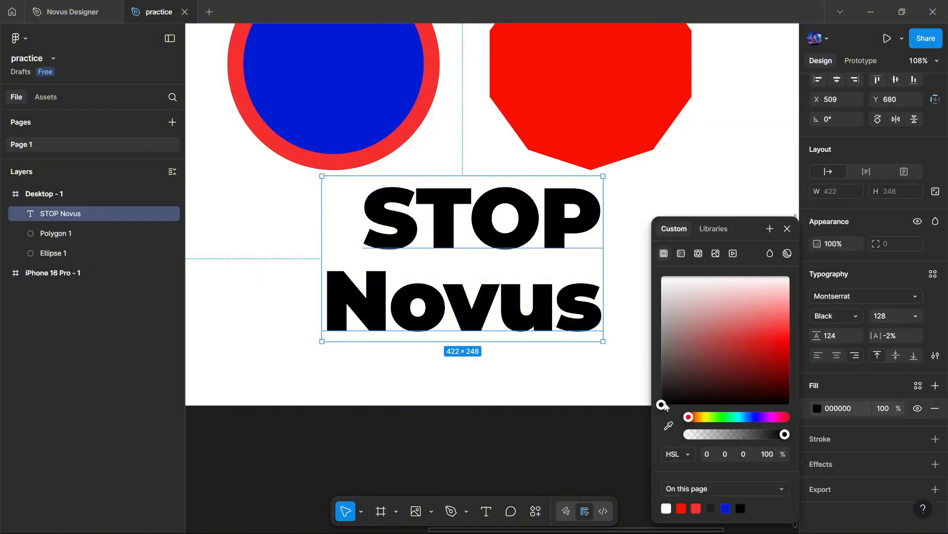
left_click_drag(662, 404, 662, 397)
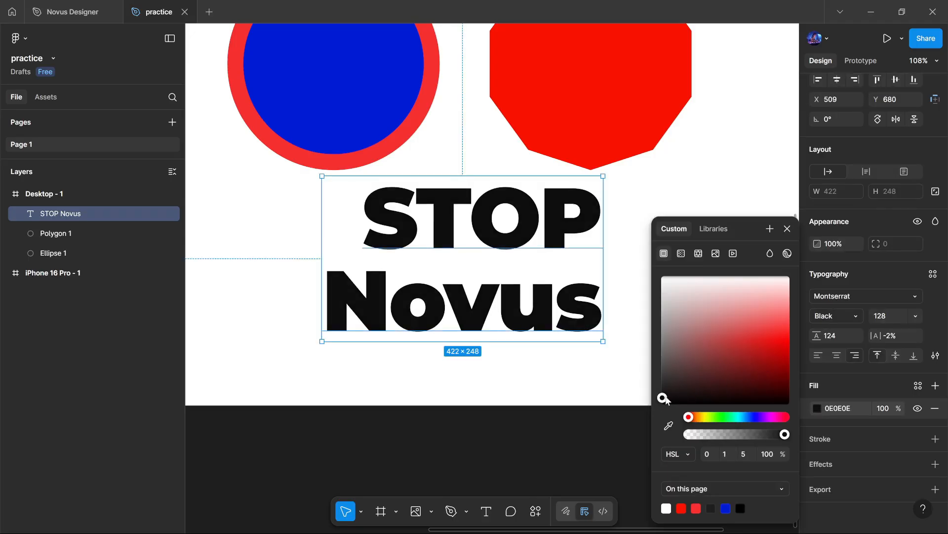
left_click_drag(721, 374, 719, 304)
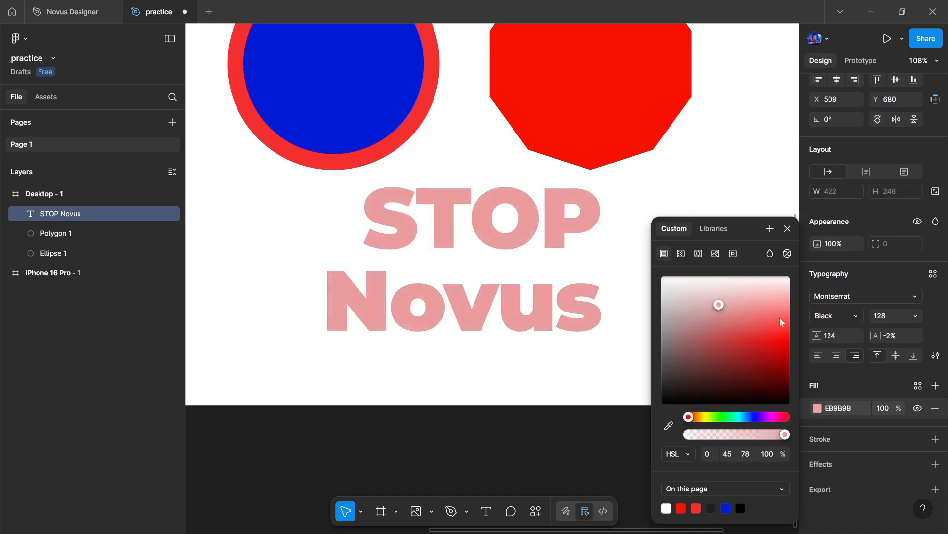
left_click_drag(781, 322, 657, 407)
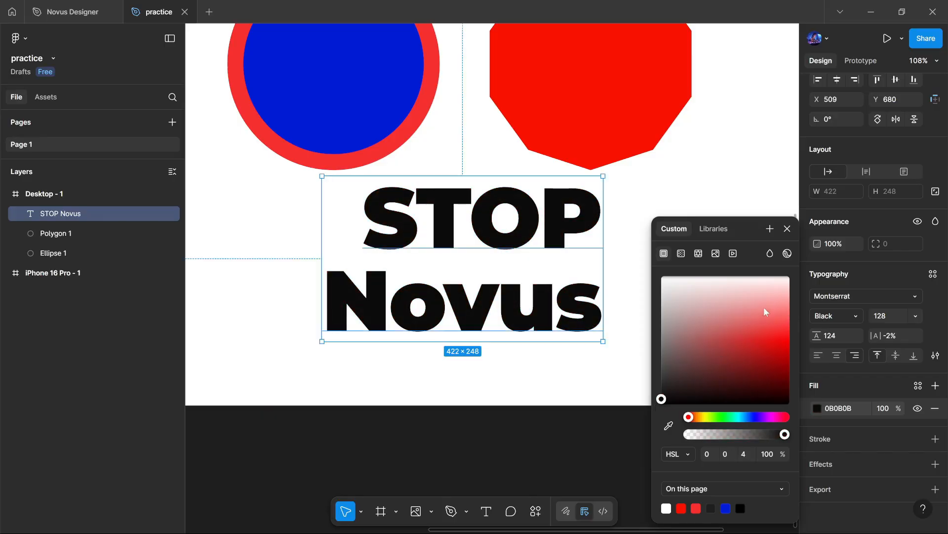
left_click(788, 230)
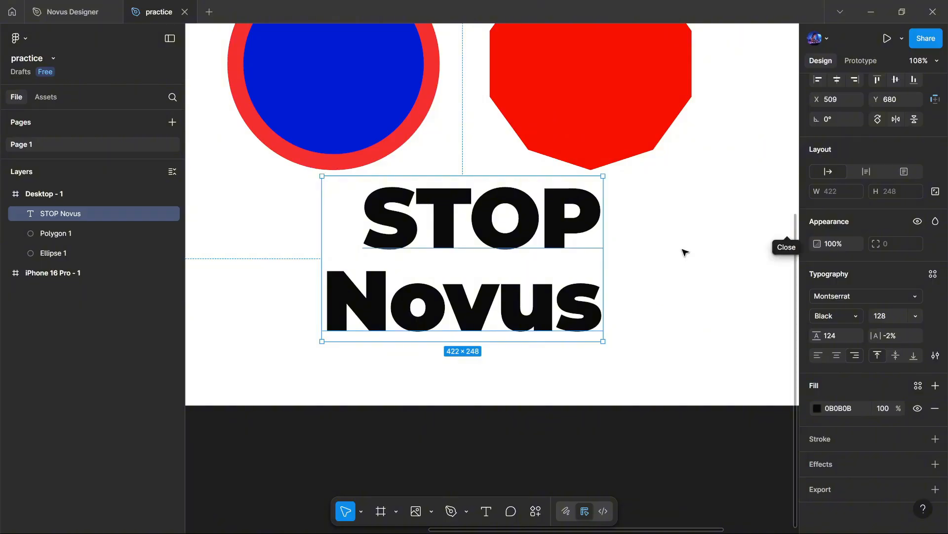
Step: Left-align the STOP Novus text and reset its line height to Auto
scroll(590, 285, "up", 2)
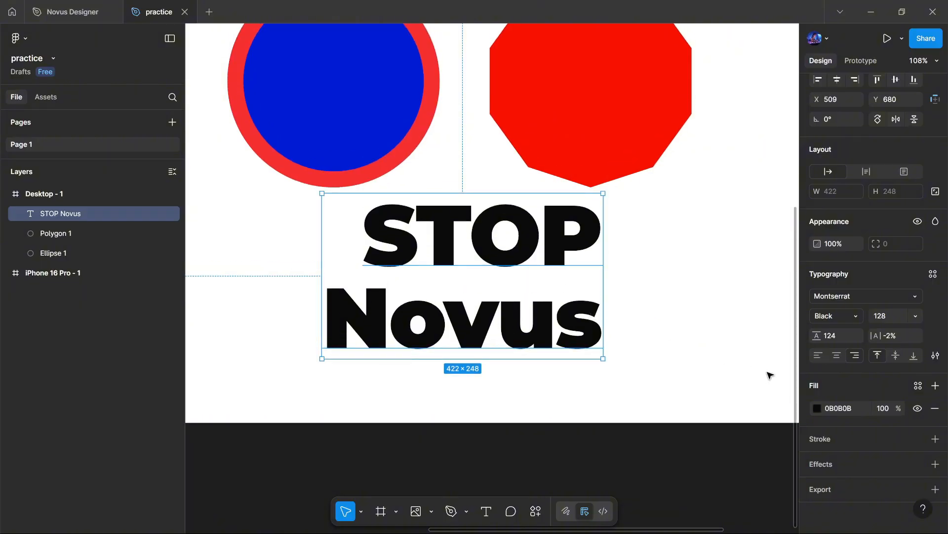
left_click(819, 354)
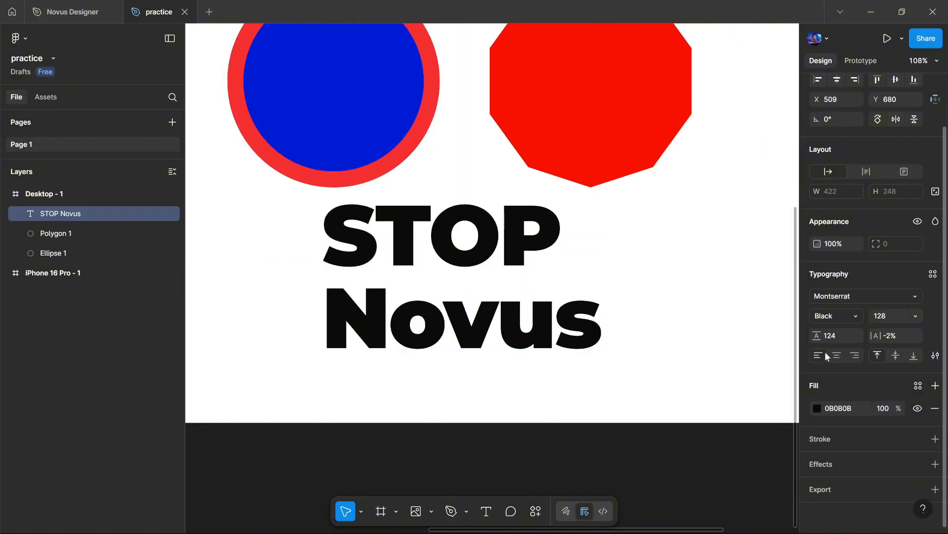
left_click(840, 338)
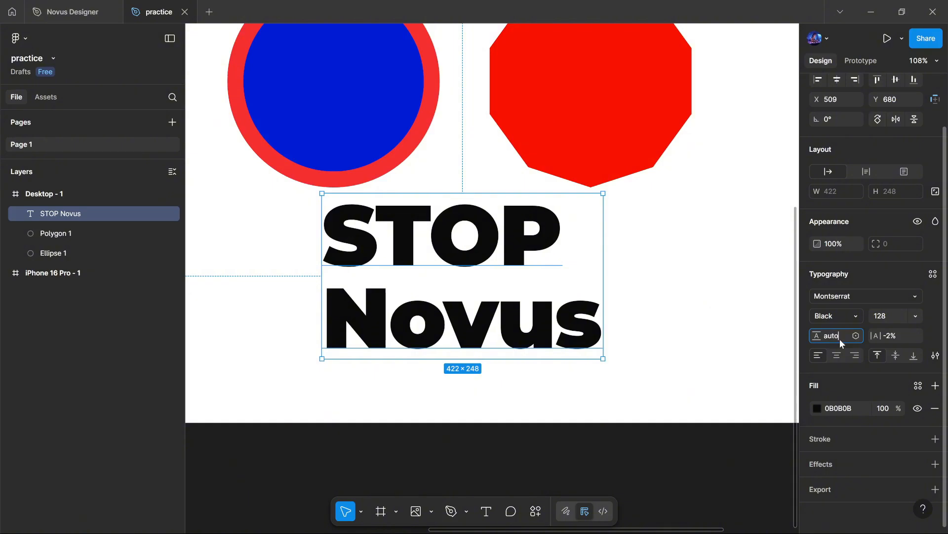
key("Return")
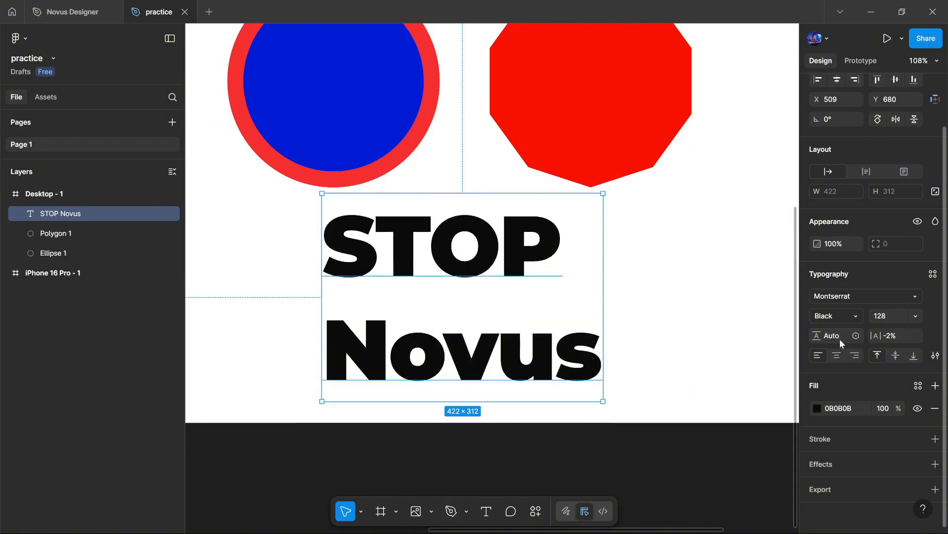
Step: Set the letter spacing of the STOP Novus text to 0%
left_click(894, 340)
type("0")
key("Return")
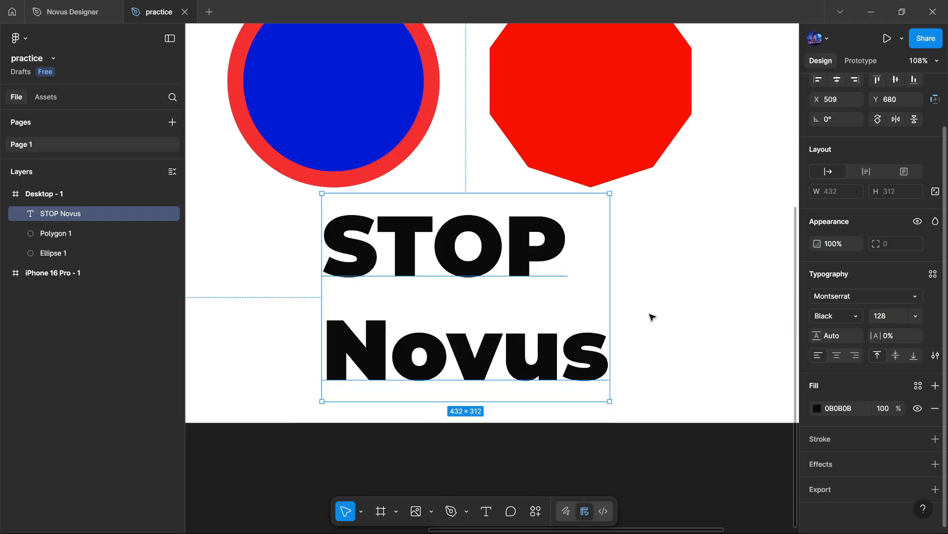
Step: Delete the Novus line from the text so that only STOP remains on a single line
double_click(530, 361)
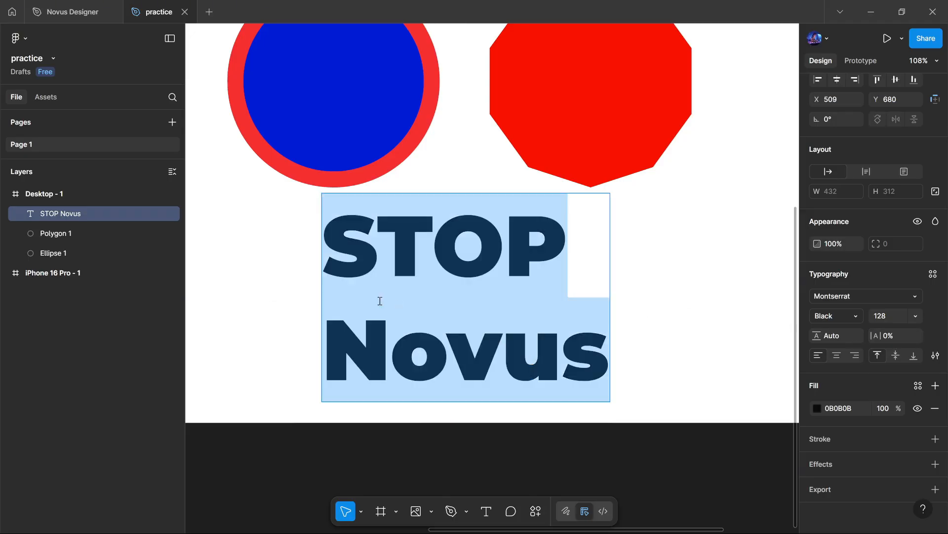
left_click(348, 316)
left_click_drag(421, 341, 625, 351)
key("BackSpace")
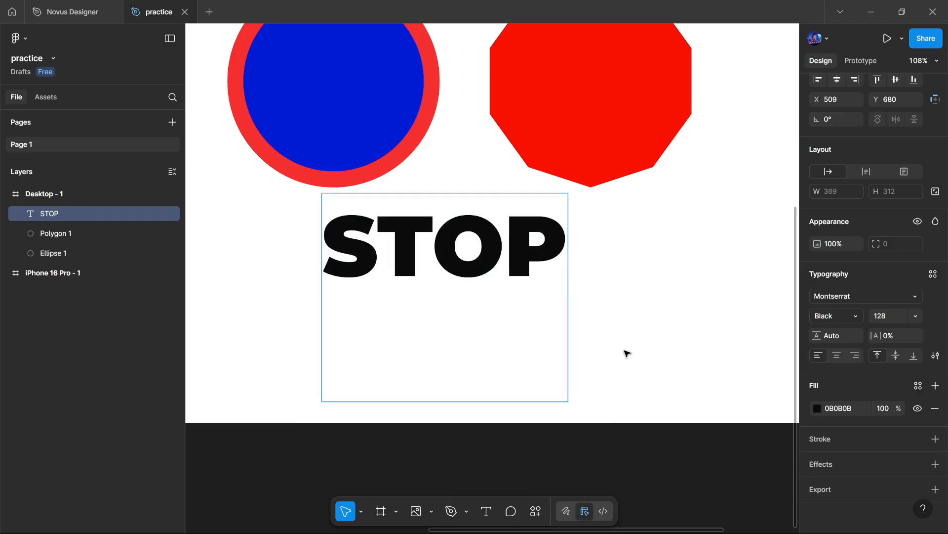
key("BackSpace")
key("Escape")
Step: Move the STOP text onto the red polygon, to about X 734, Y 451
scroll(626, 353, "up", 5)
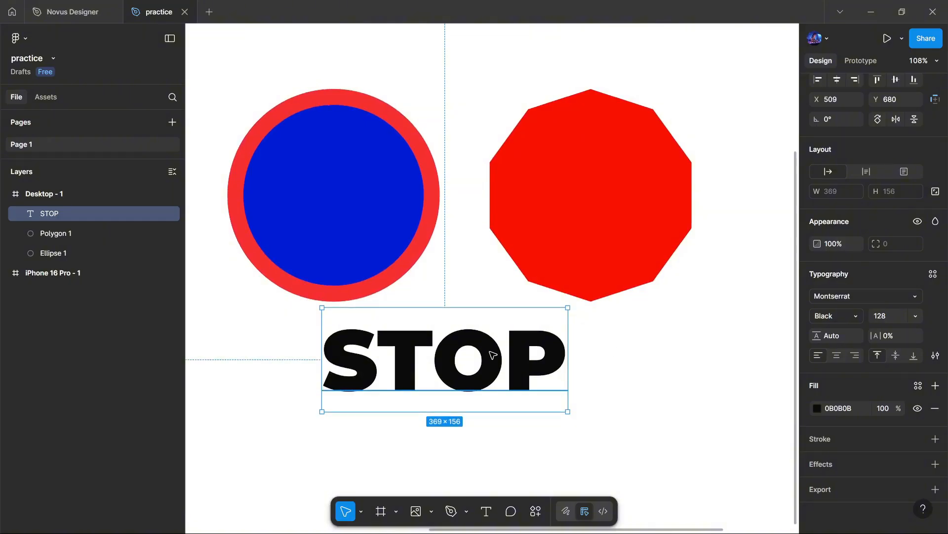
left_click_drag(495, 345, 644, 203)
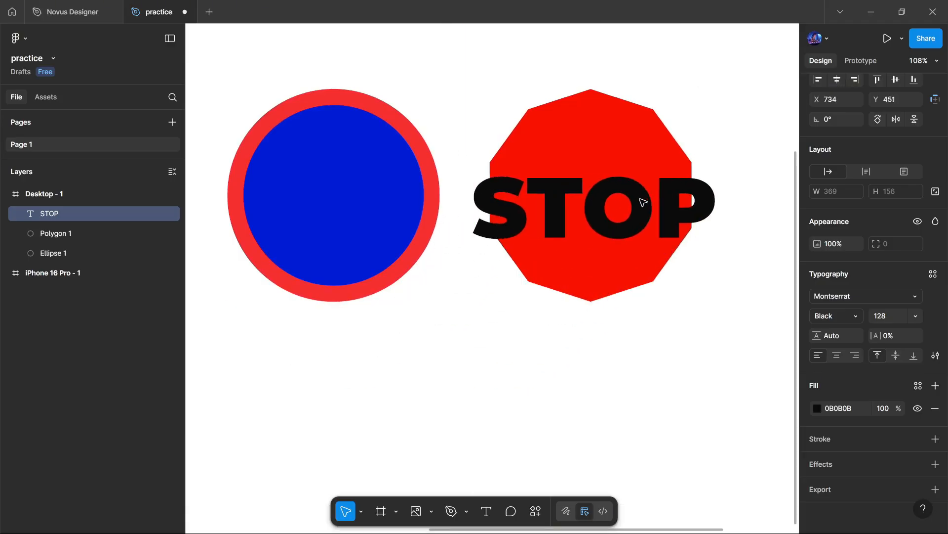
left_click(643, 202)
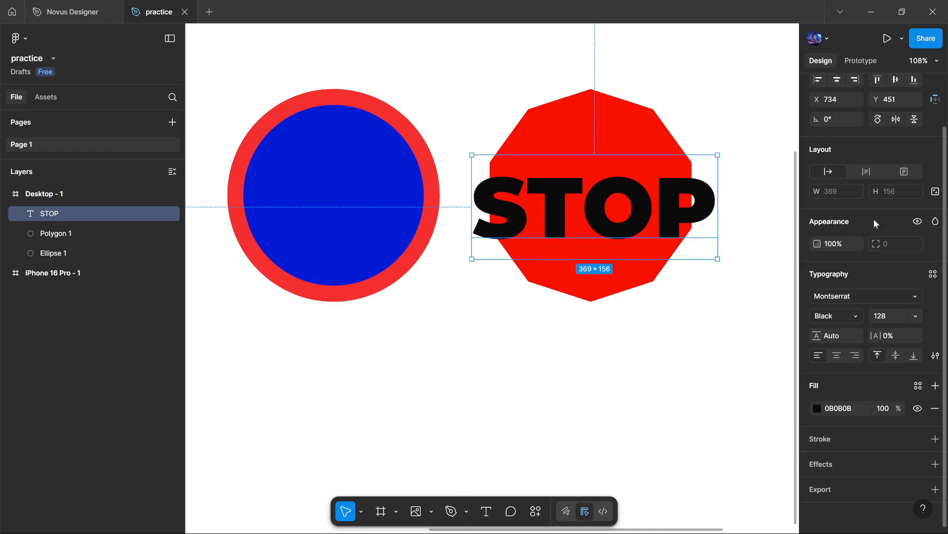
Step: Lock the STOP text box's aspect ratio and shrink the box to about 338 × 142
left_click(936, 192)
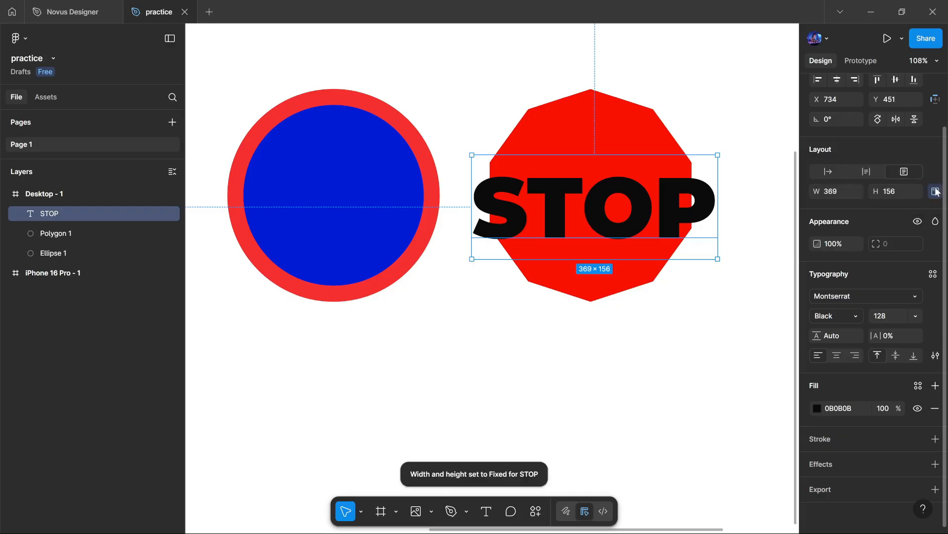
left_click_drag(713, 189, 695, 196)
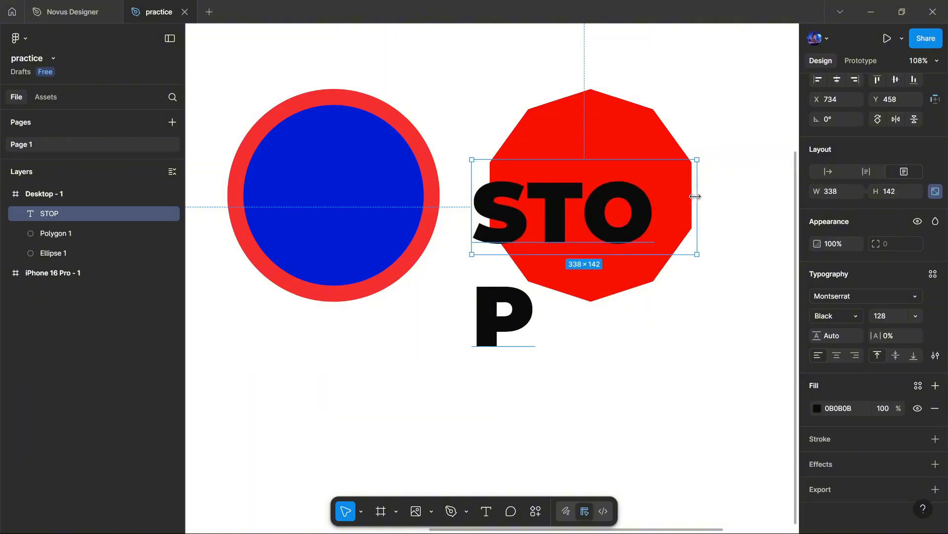
Step: Shrink the STOP text box to about 287 × 121 and try auto height resizing on it
left_click_drag(695, 196, 663, 199)
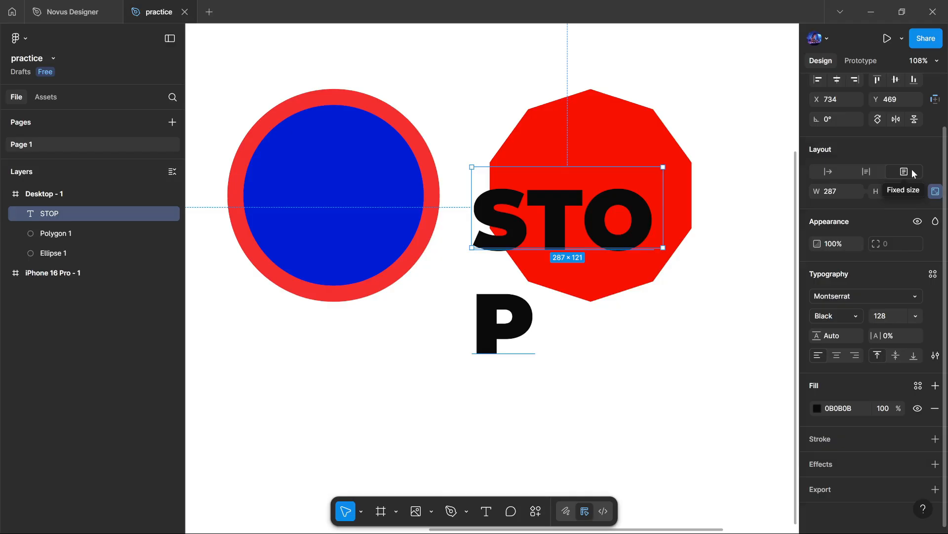
left_click(867, 173)
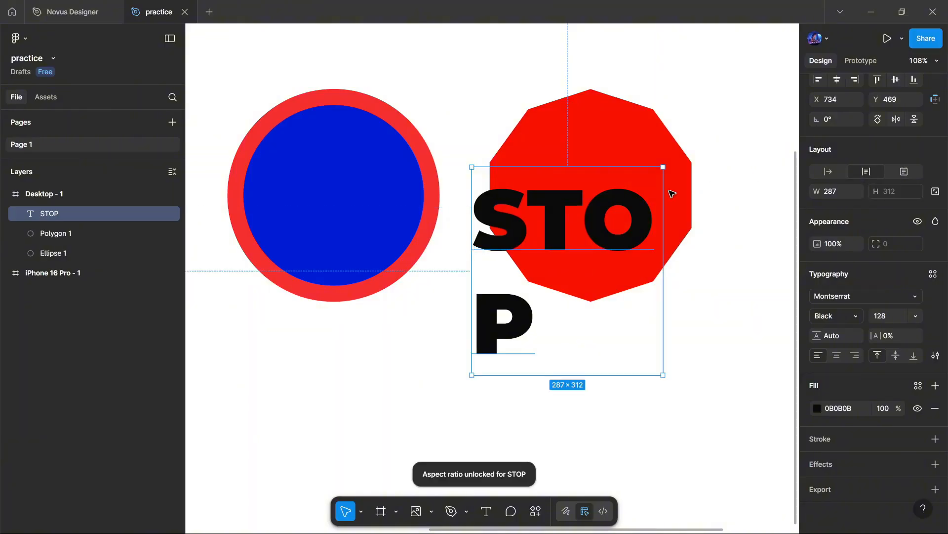
key("ctrl+z")
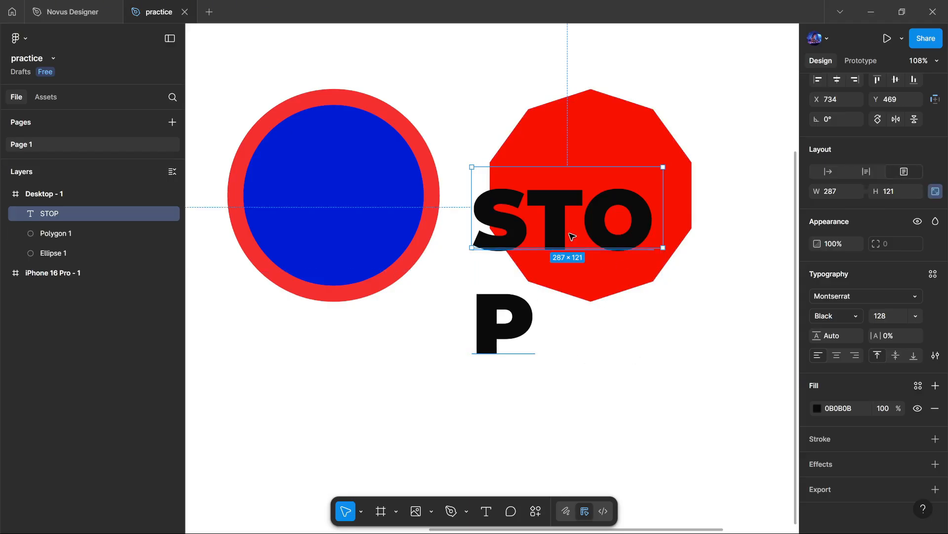
Step: Switch the STOP text box to auto width resizing so the word fits on a single line
scroll(570, 237, "up", 4)
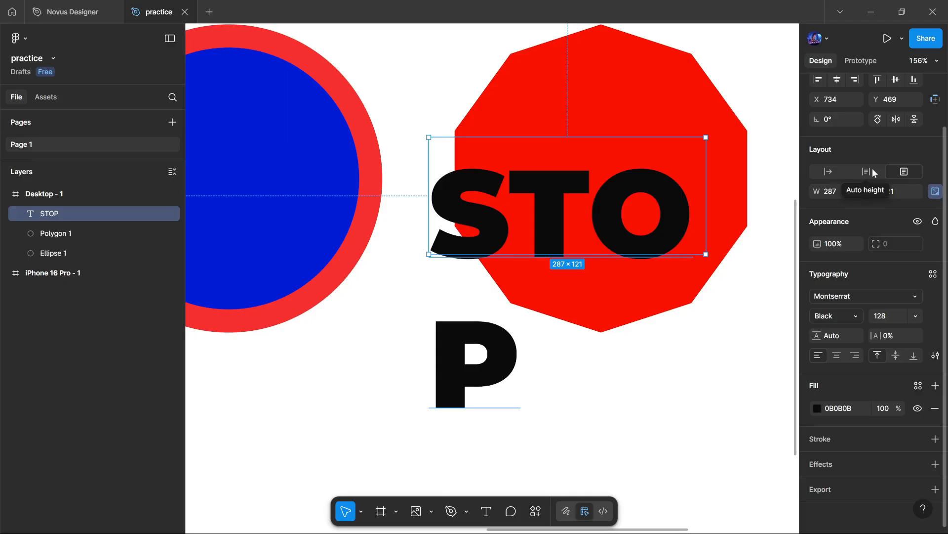
left_click(827, 169)
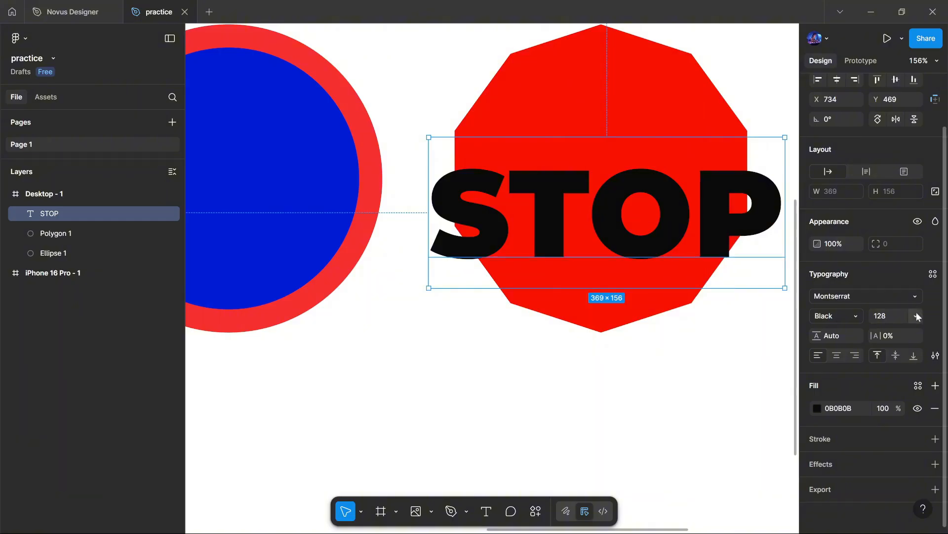
left_click(888, 314)
scroll(784, 325, "left", 3)
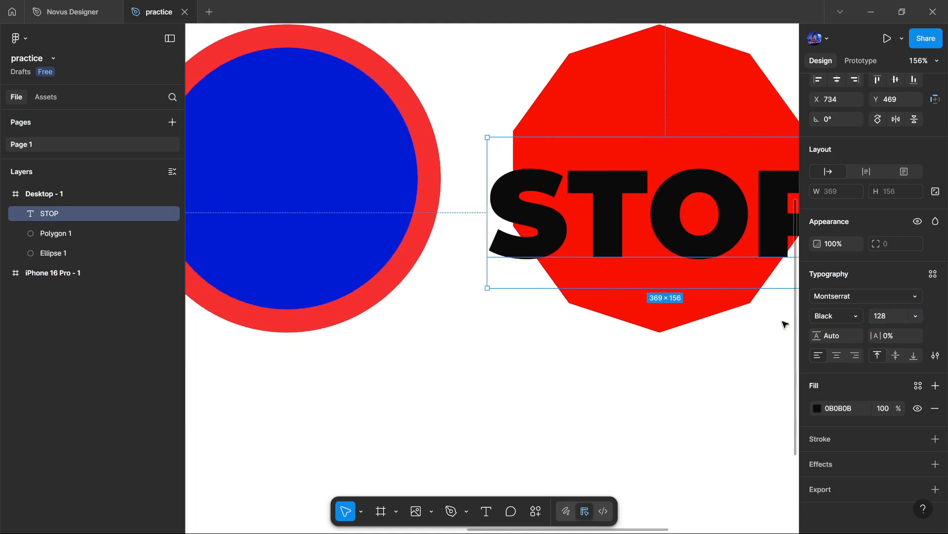
scroll(785, 324, "right", 5)
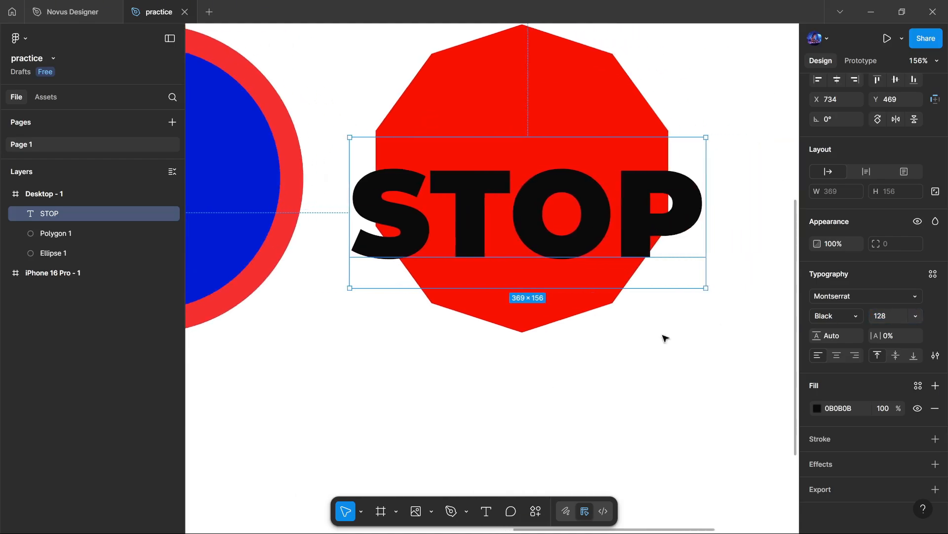
Step: Scale the STOP text down to about 254 × 107 and center it on the red polygon, near X 786, Y 458
left_click(362, 512)
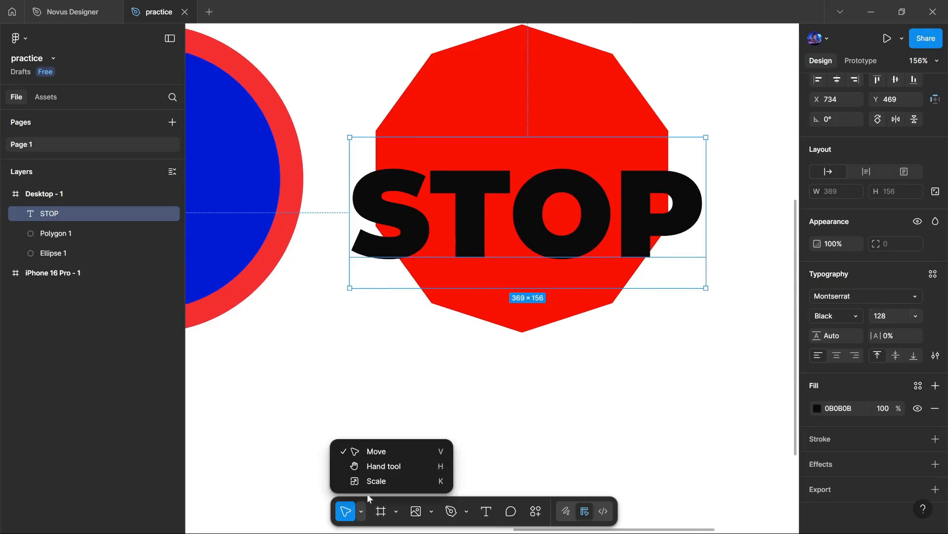
left_click(374, 481)
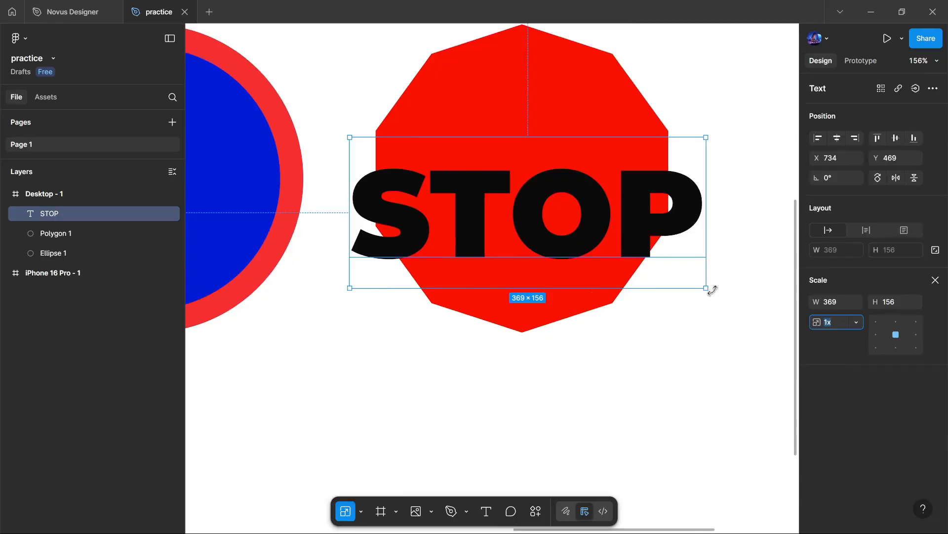
left_click_drag(706, 291, 537, 240)
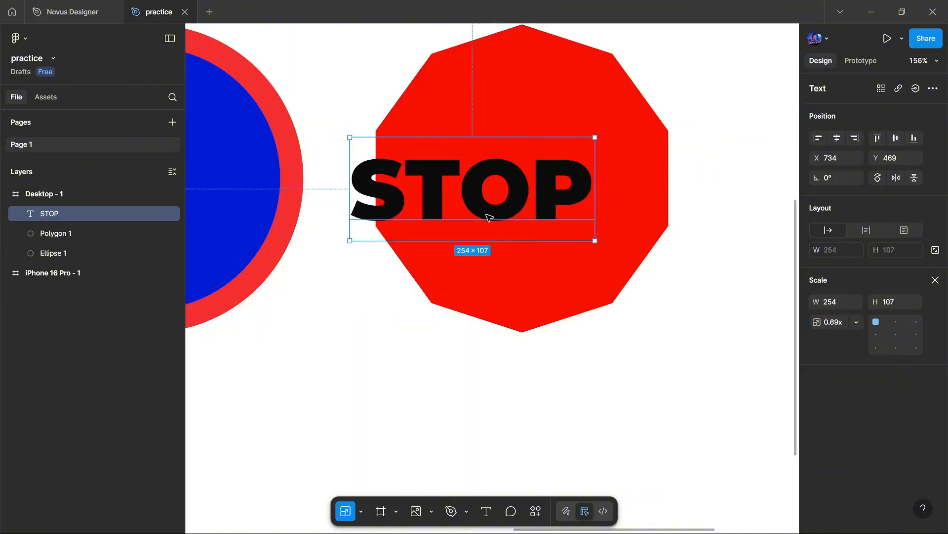
left_click_drag(487, 213, 540, 203)
key("v")
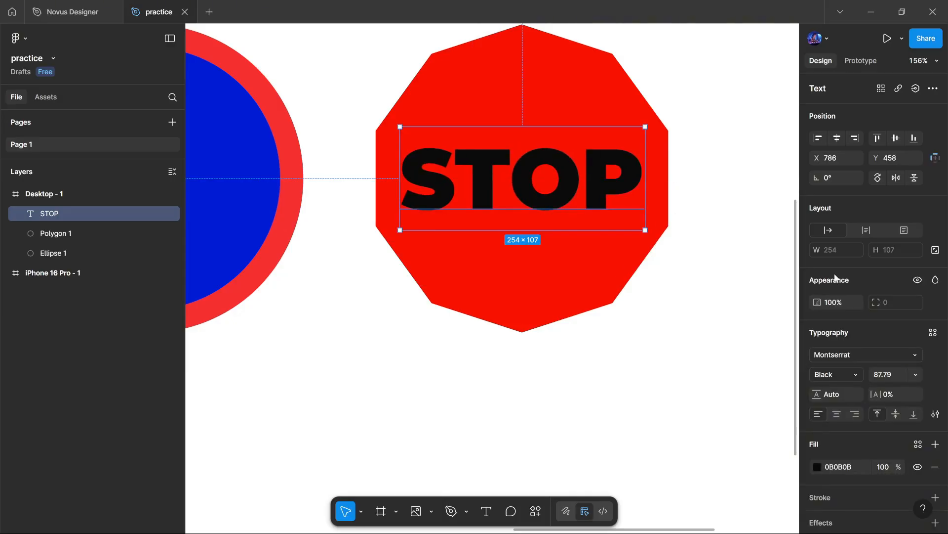
Step: Change the STOP text's fill color to white (FFFFFF) and deselect the text
scroll(866, 416, "down", 2)
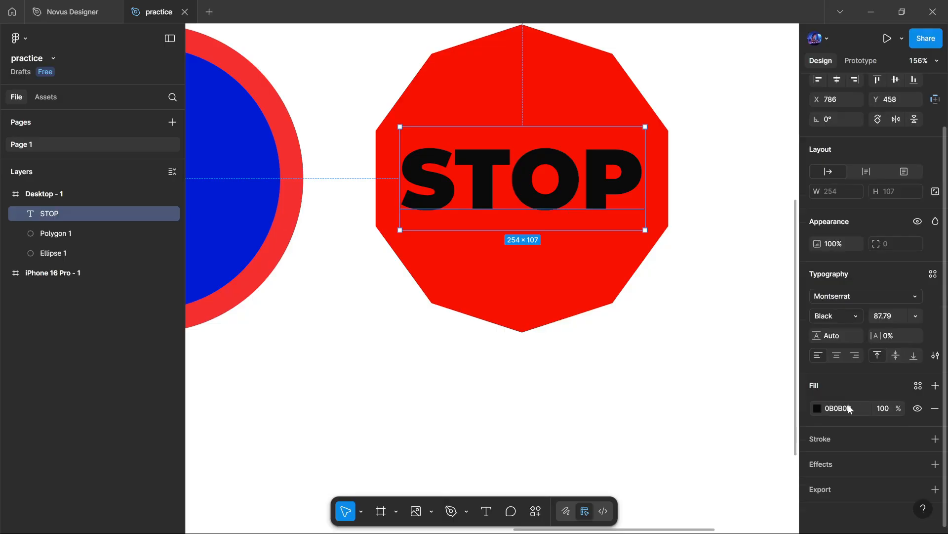
left_click(817, 408)
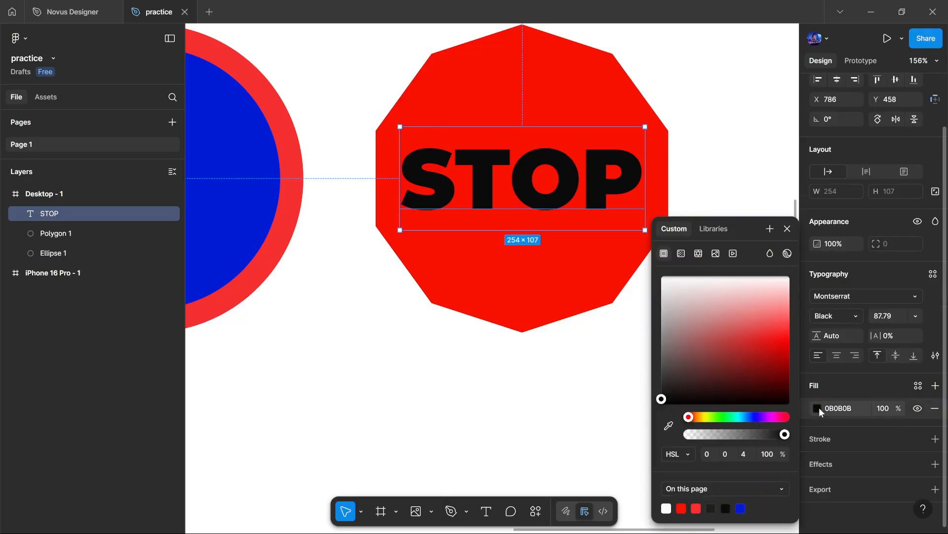
left_click(717, 327)
left_click(655, 273)
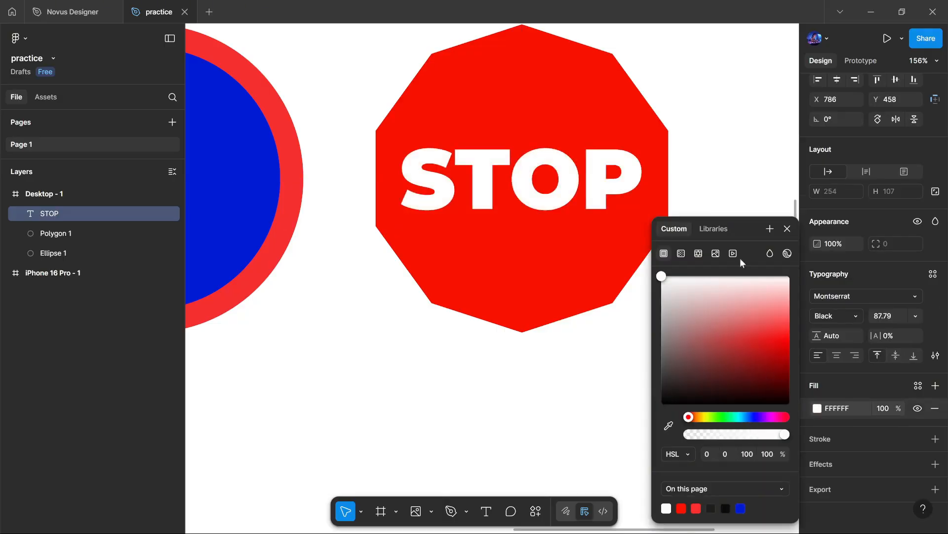
left_click(788, 229)
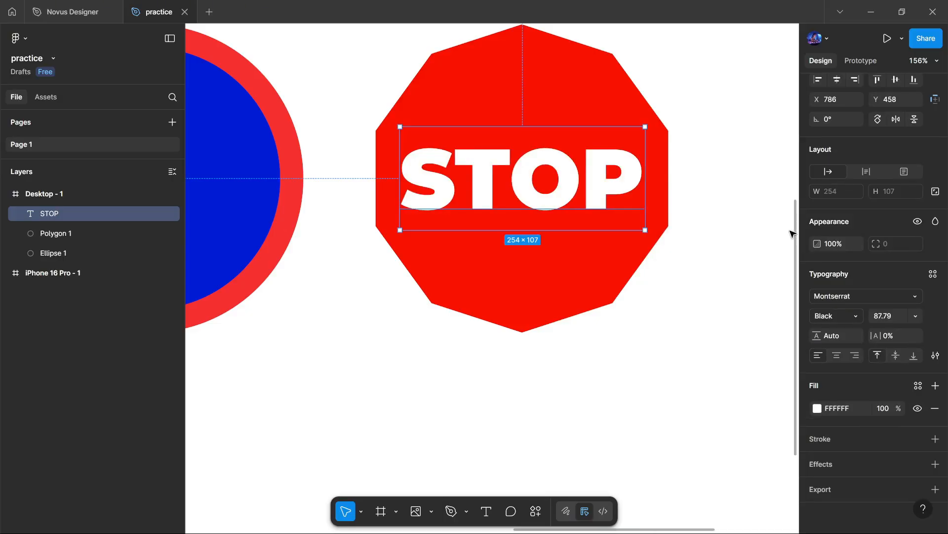
left_click(742, 281)
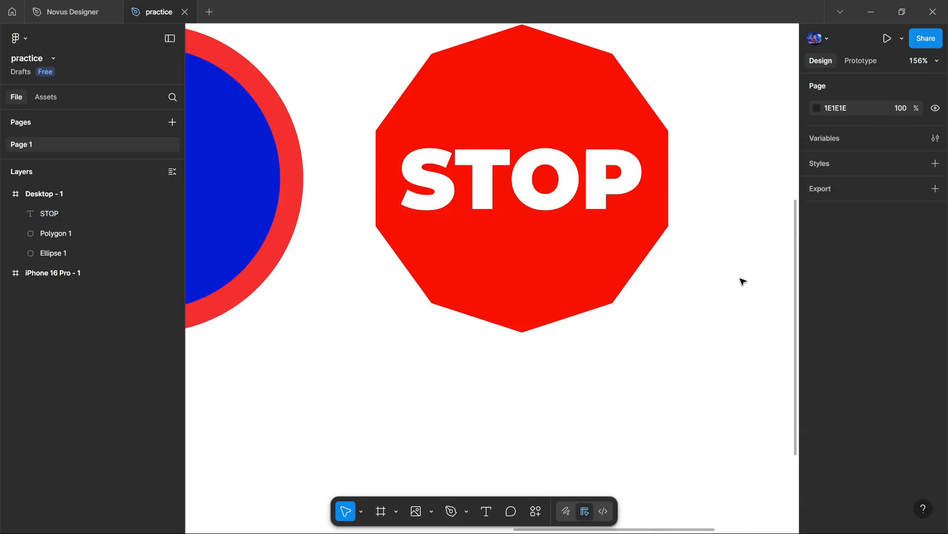
Step: Draw a straight vertical line about 195 long with the Pen tool, running down from the red polygon's bottom vertex
scroll(742, 281, "down", 5)
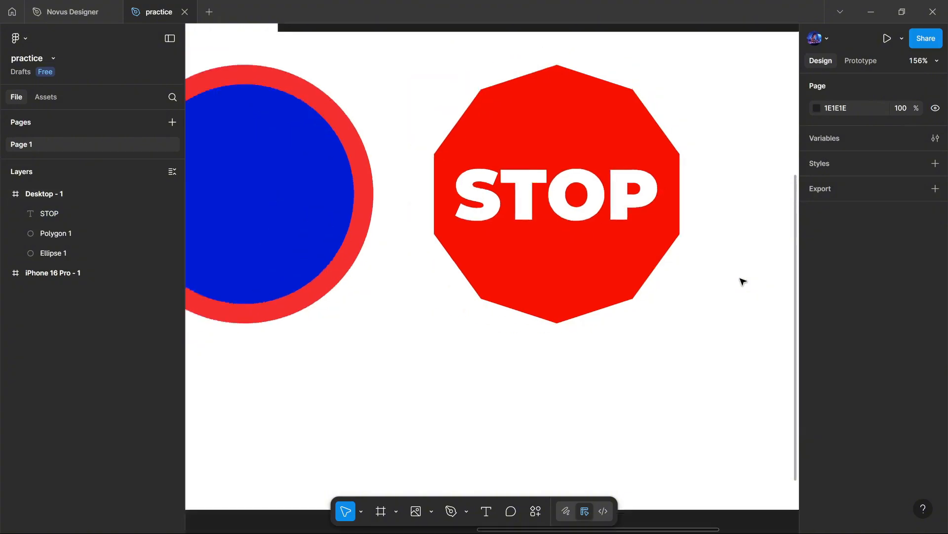
scroll(742, 281, "down", 2)
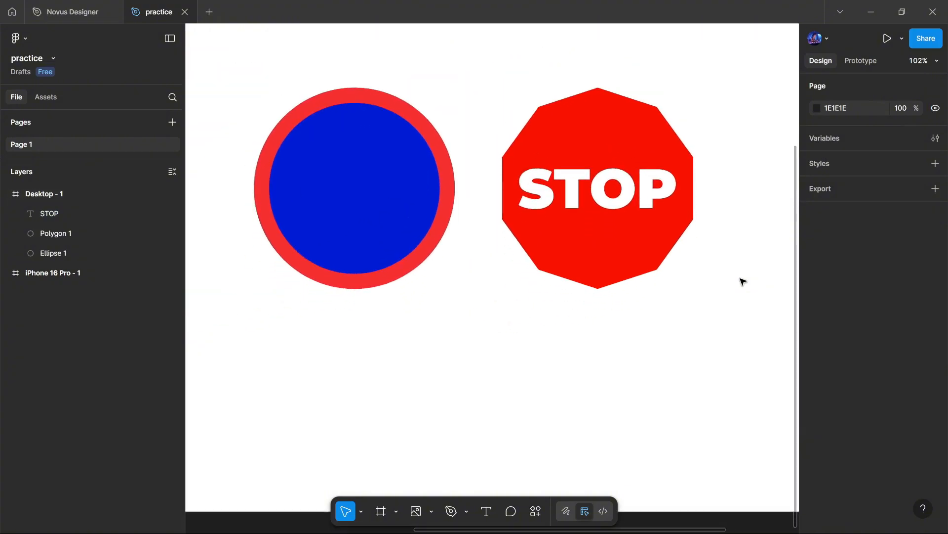
key("p")
scroll(622, 302, "down", 3)
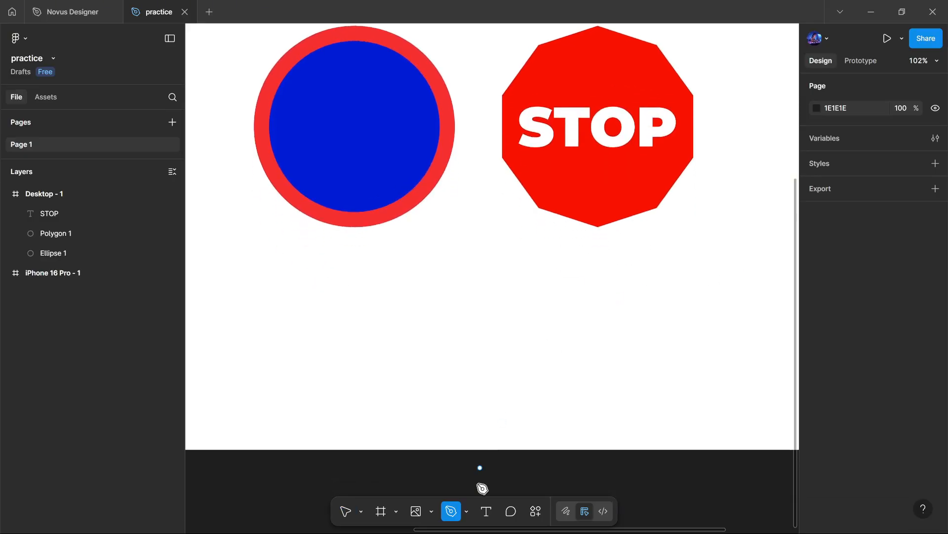
key("Escape")
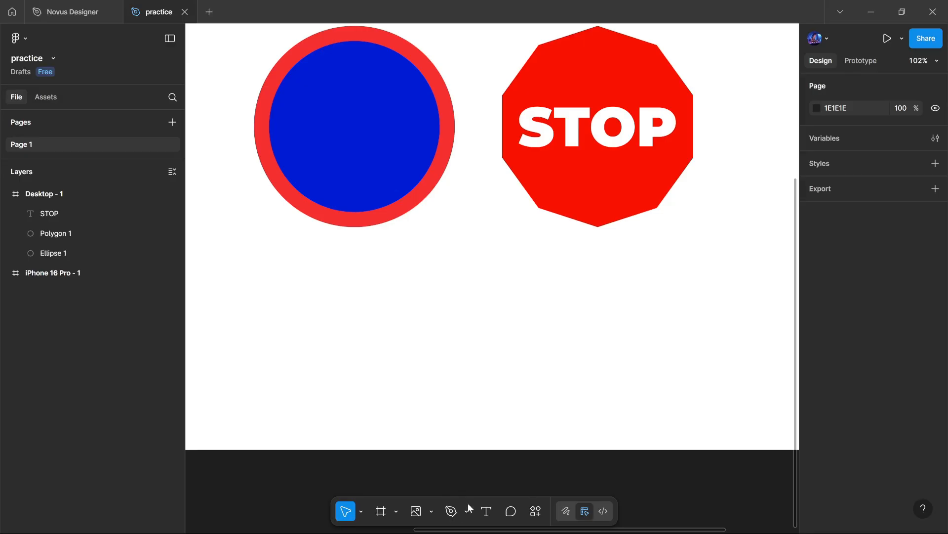
left_click(463, 503)
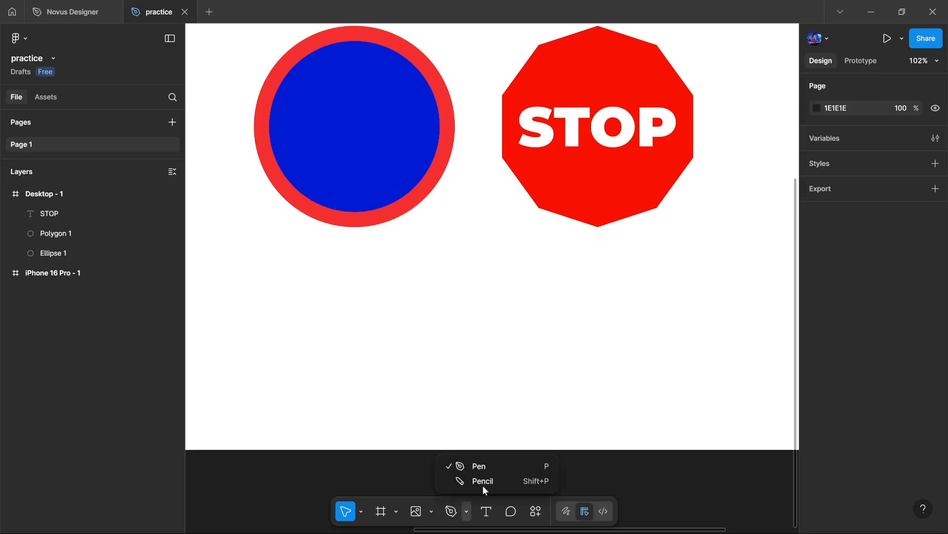
left_click(483, 465)
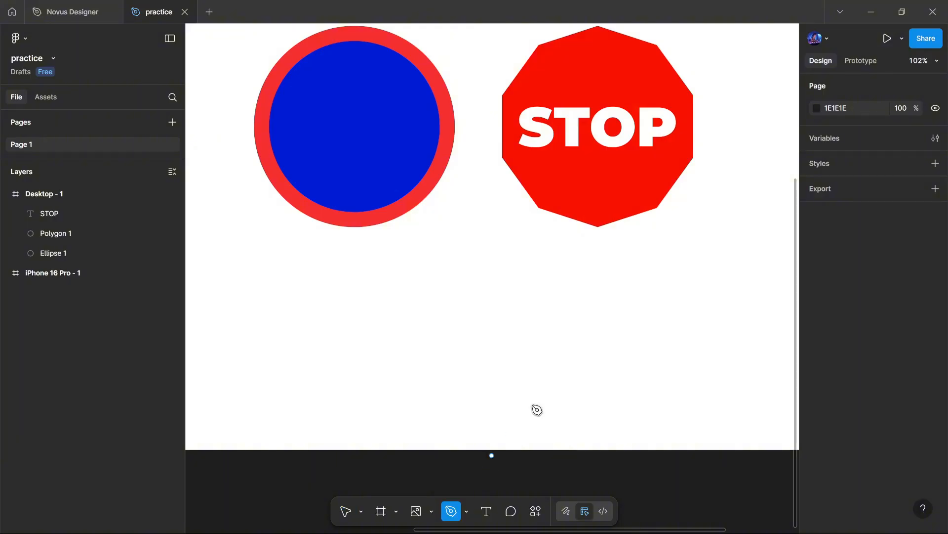
left_click(601, 241)
left_click(598, 228)
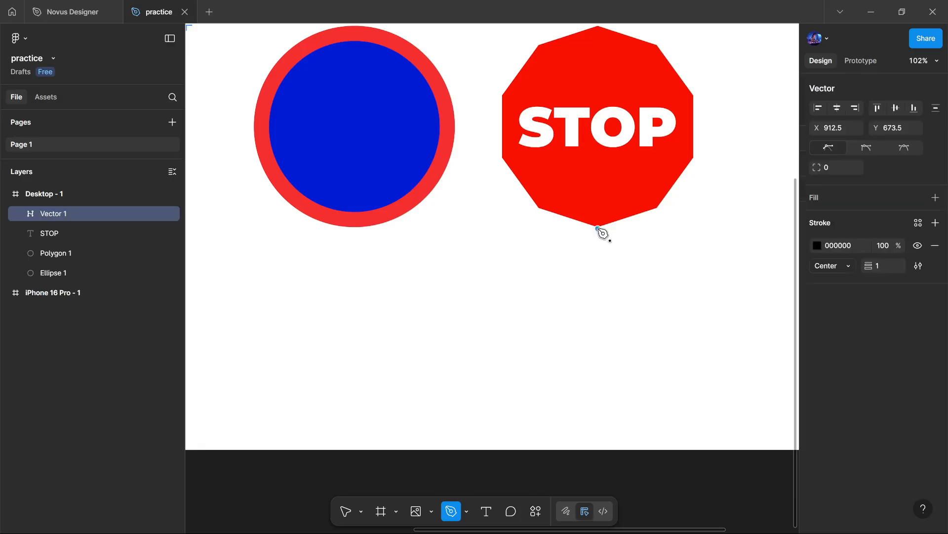
left_click(594, 321)
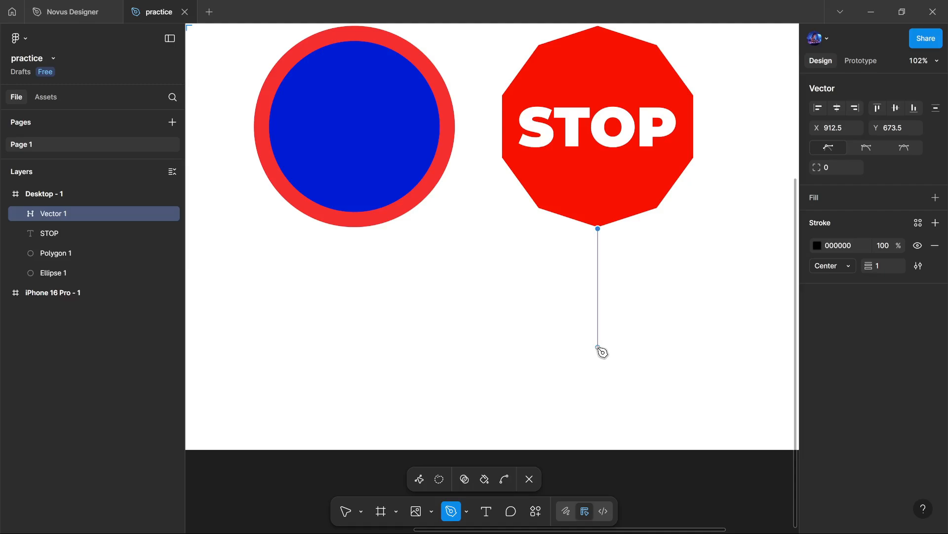
left_click(599, 349)
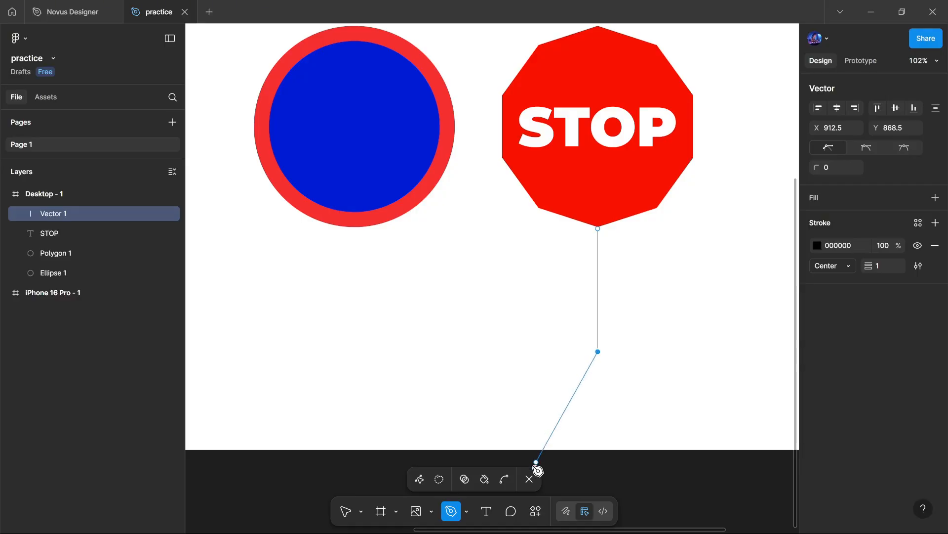
left_click(530, 479)
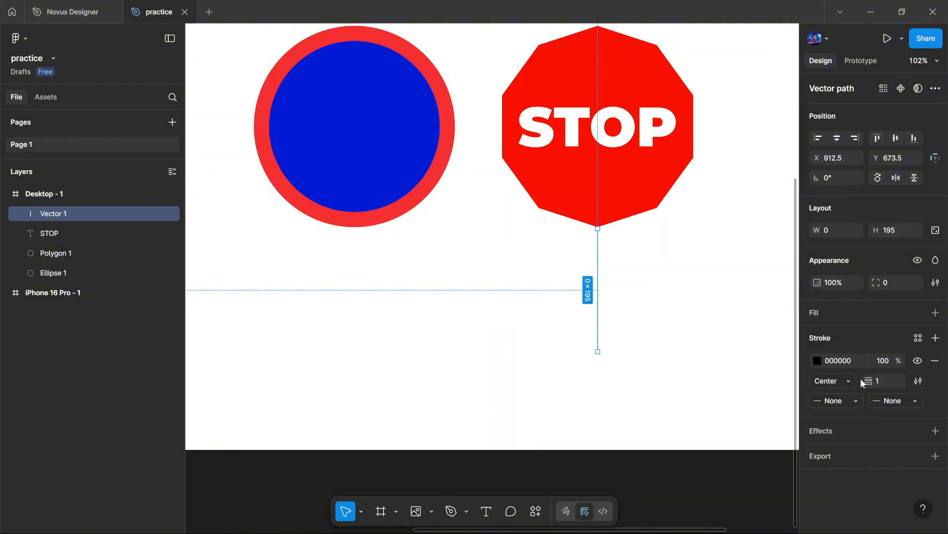
Step: Set the vertical line's stroke weight to 10 and nudge it against the polygon's bottom vertex, at about X 913, Y 671
left_click_drag(868, 380, 875, 380)
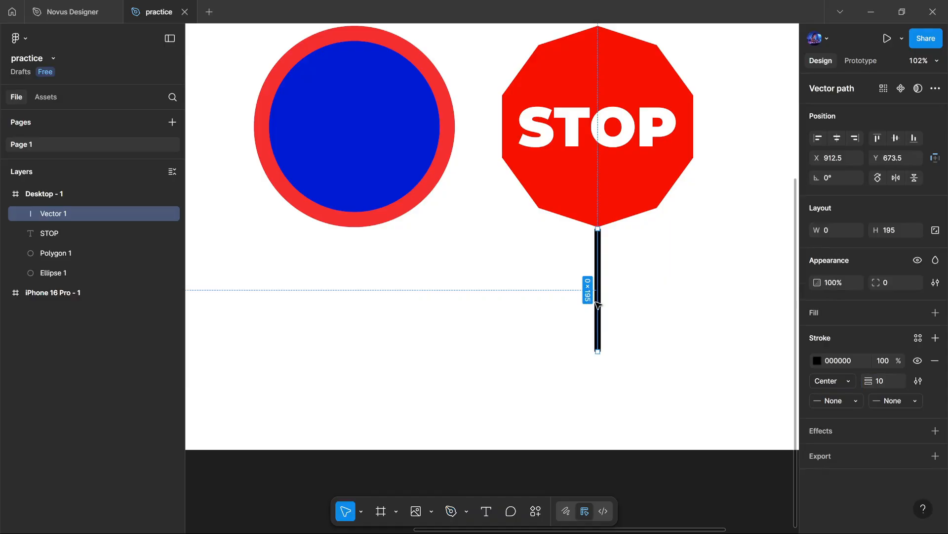
left_click_drag(597, 303, 598, 301)
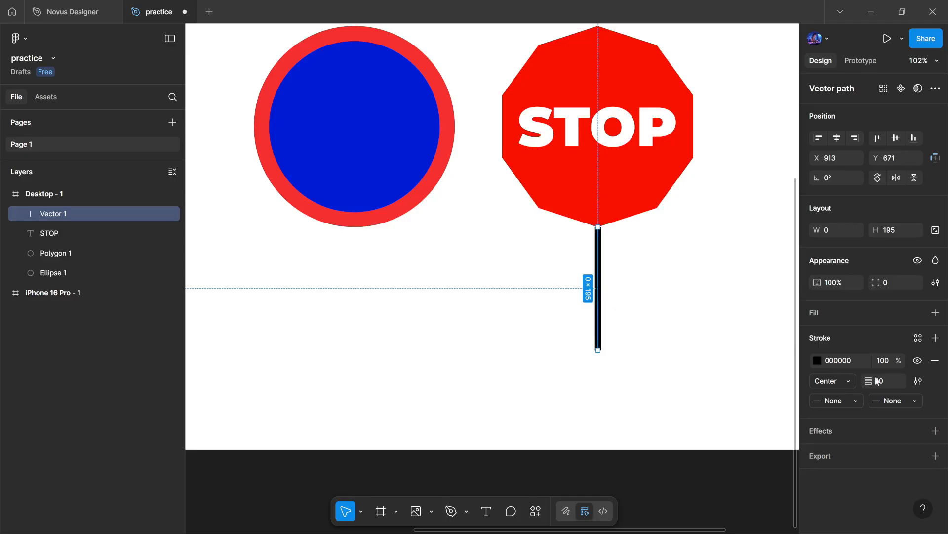
Step: Give both ends of the vertical line Round caps
left_click(892, 401)
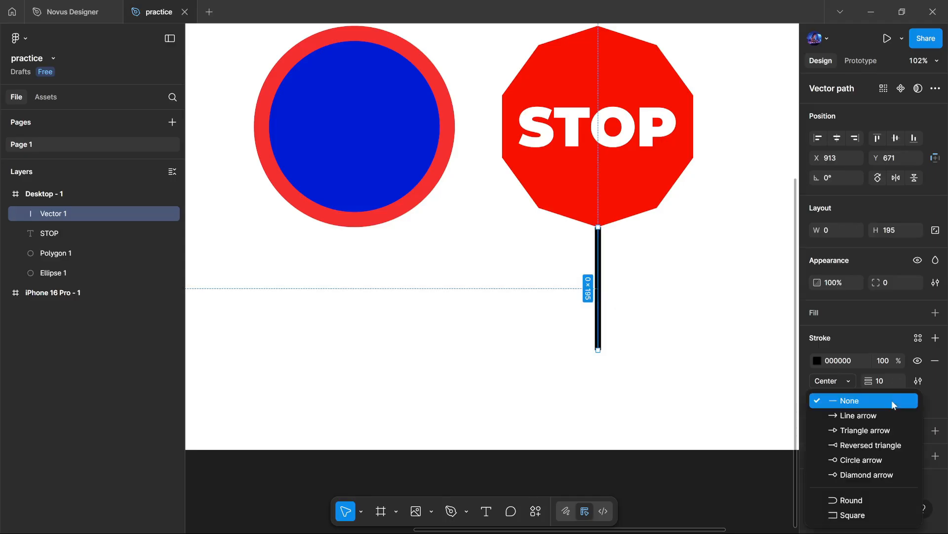
left_click(864, 503)
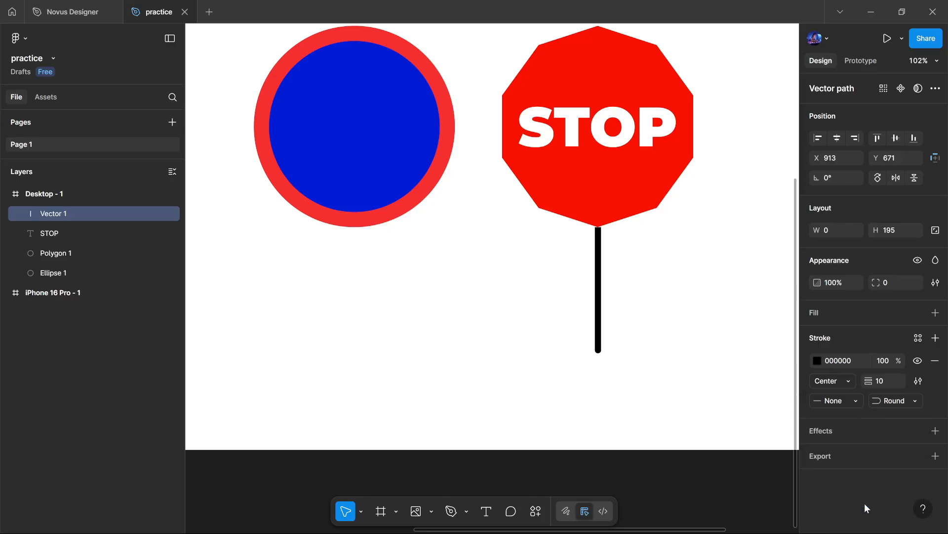
left_click(849, 402)
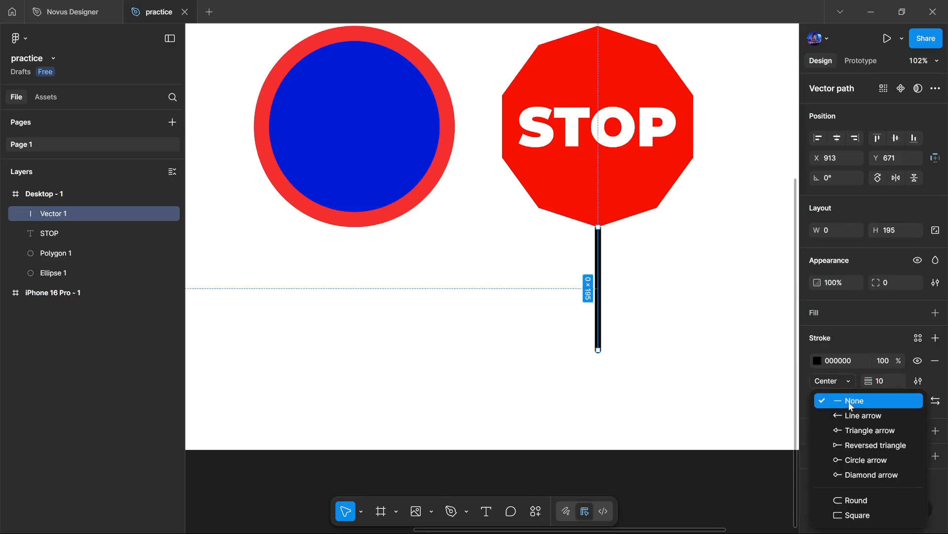
left_click(855, 500)
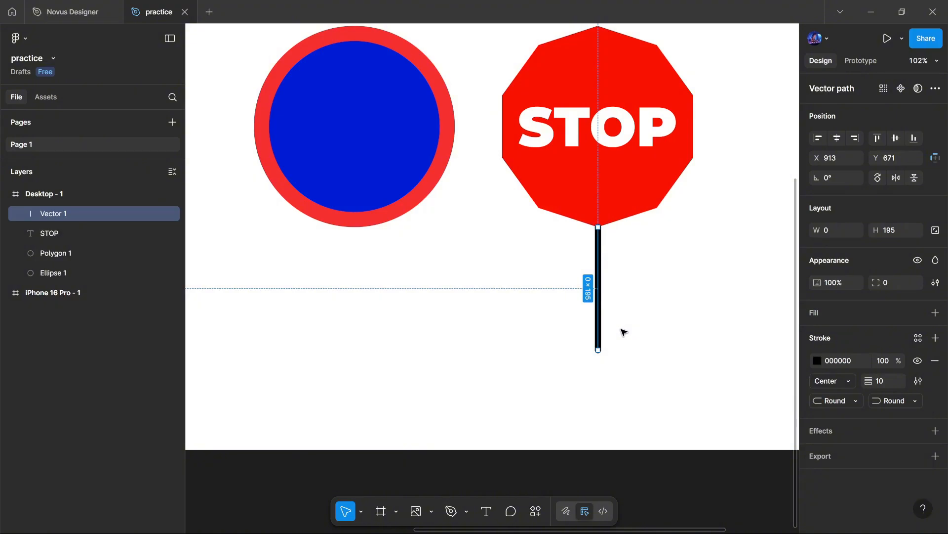
scroll(623, 332, "up", 2)
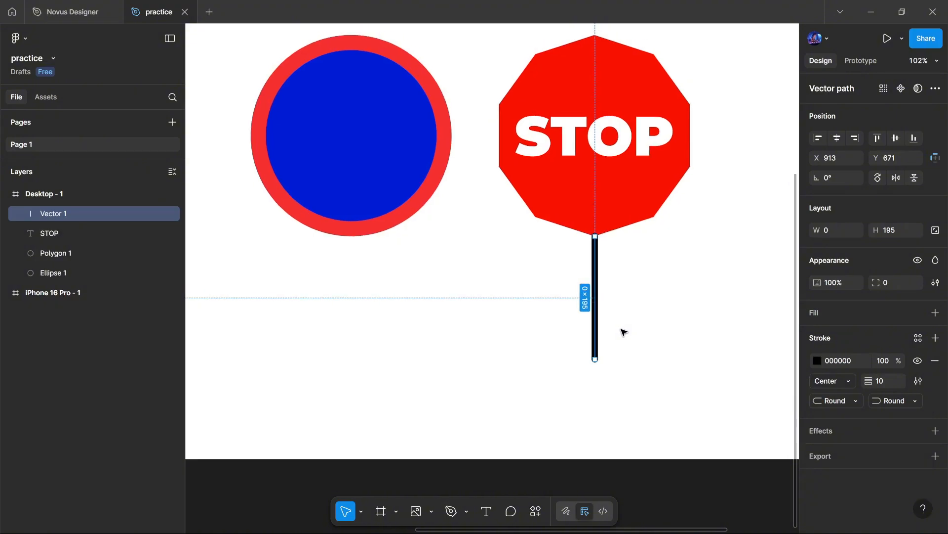
scroll(652, 335, "up", 4)
scroll(652, 335, "left", 5)
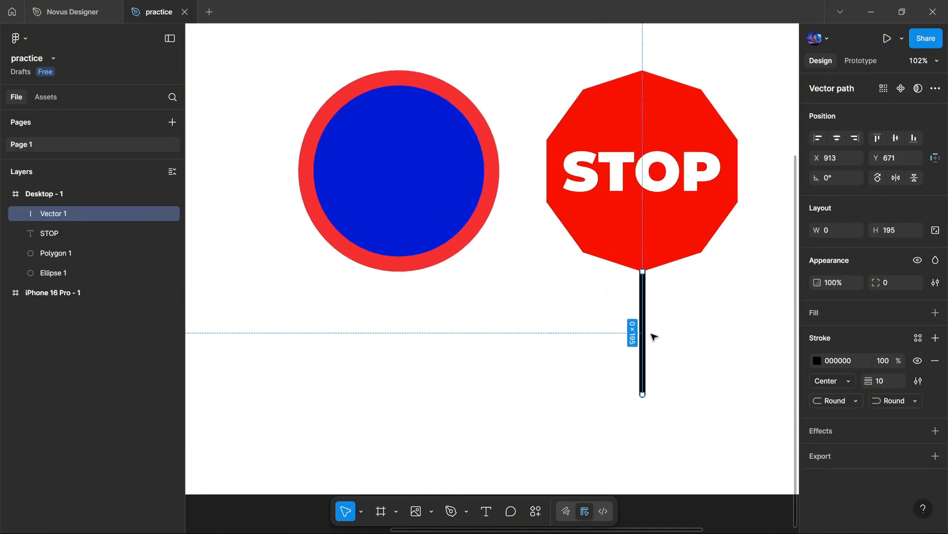
scroll(653, 336, "left", 2)
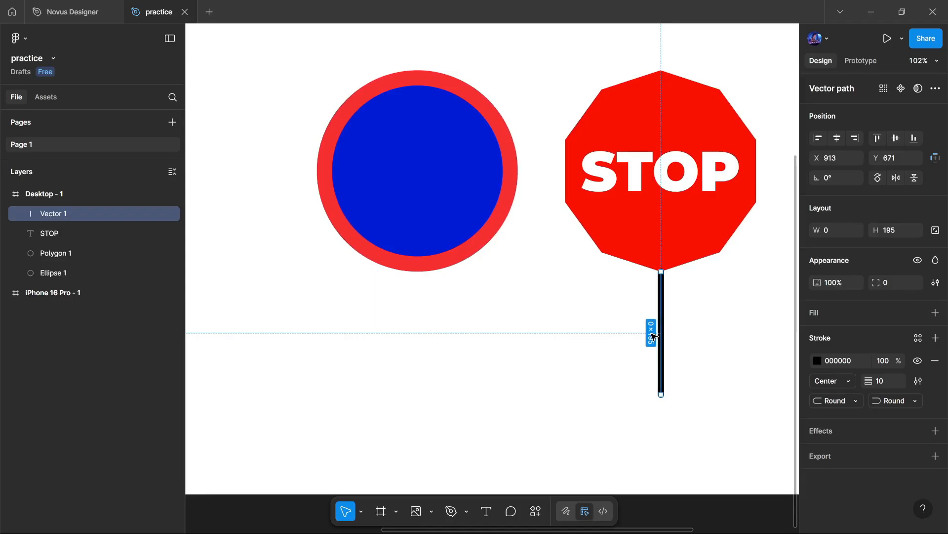
Step: Draw a rectangle about 397 × 95 in the Desktop - 1 frame, below the blue circle
left_click(512, 354)
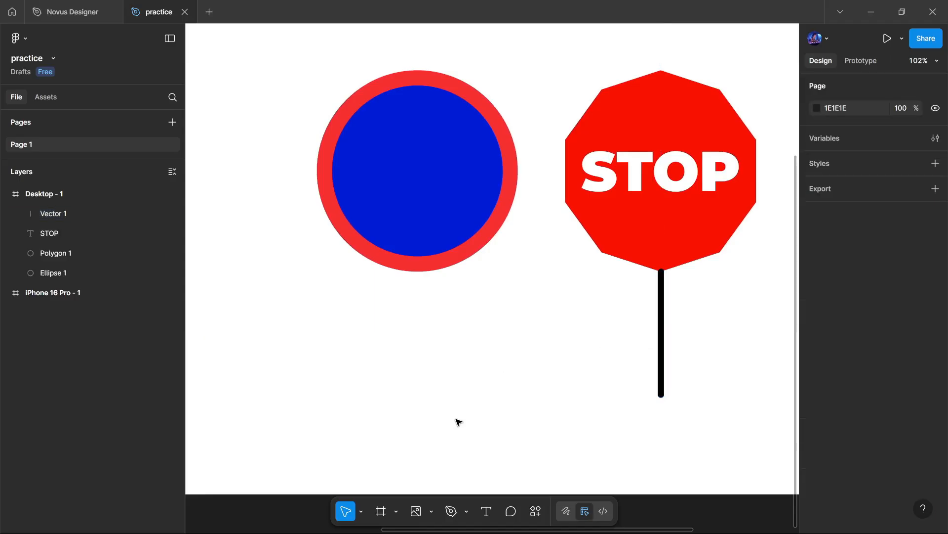
left_click(80, 194)
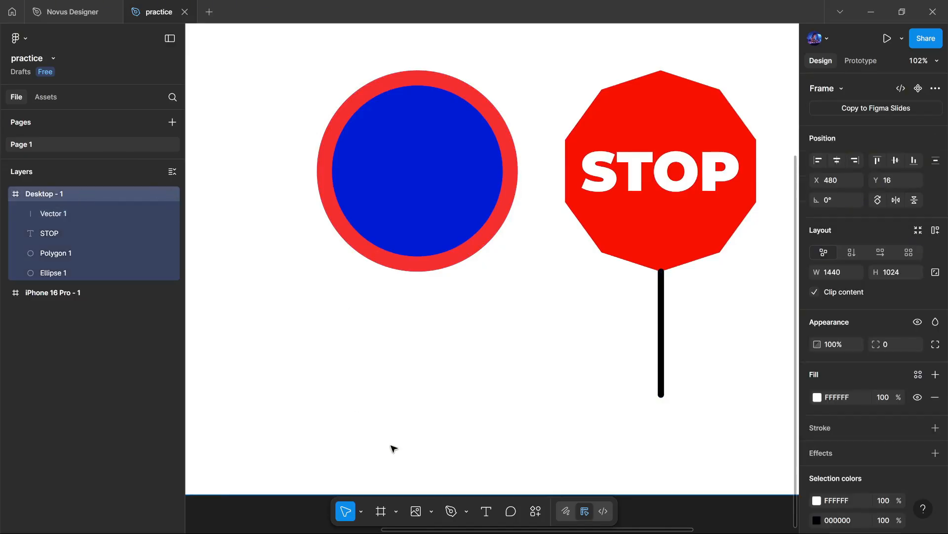
left_click(430, 512)
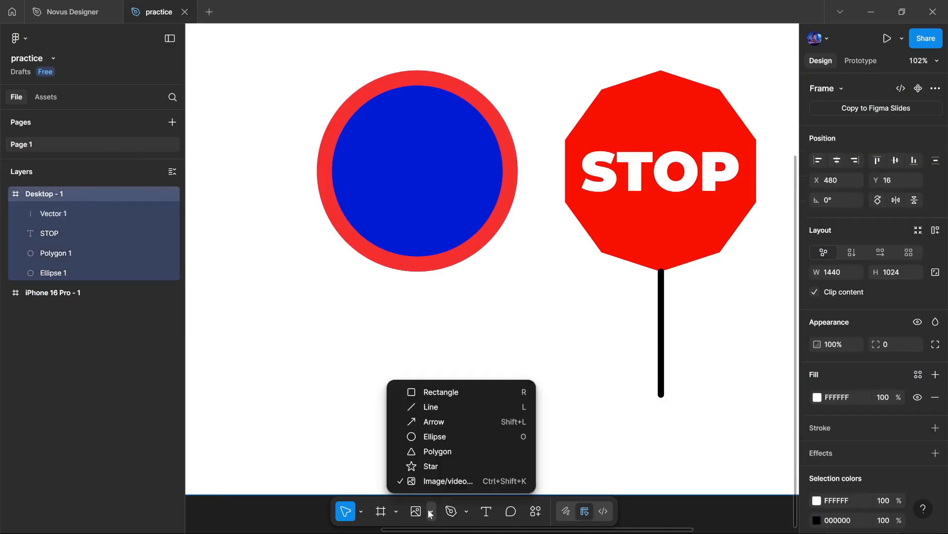
left_click(429, 392)
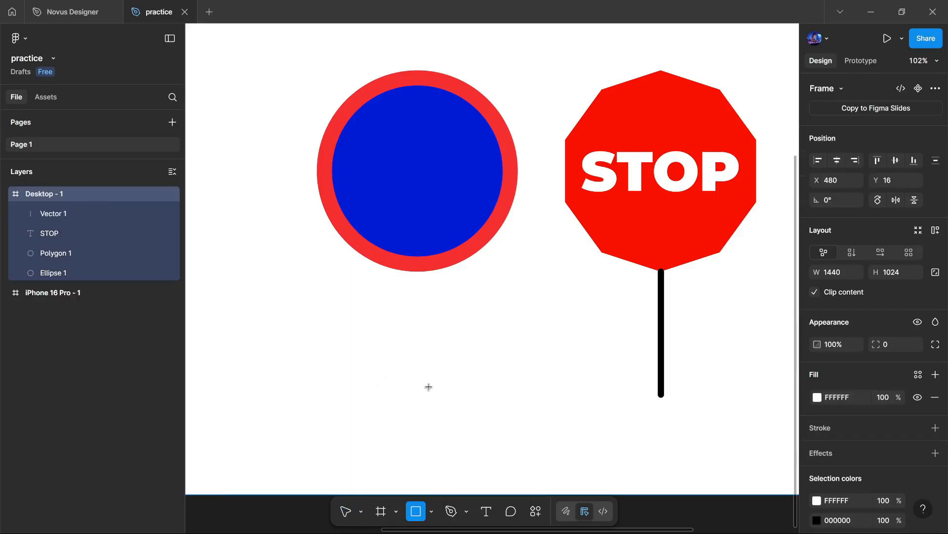
left_click_drag(260, 295, 510, 355)
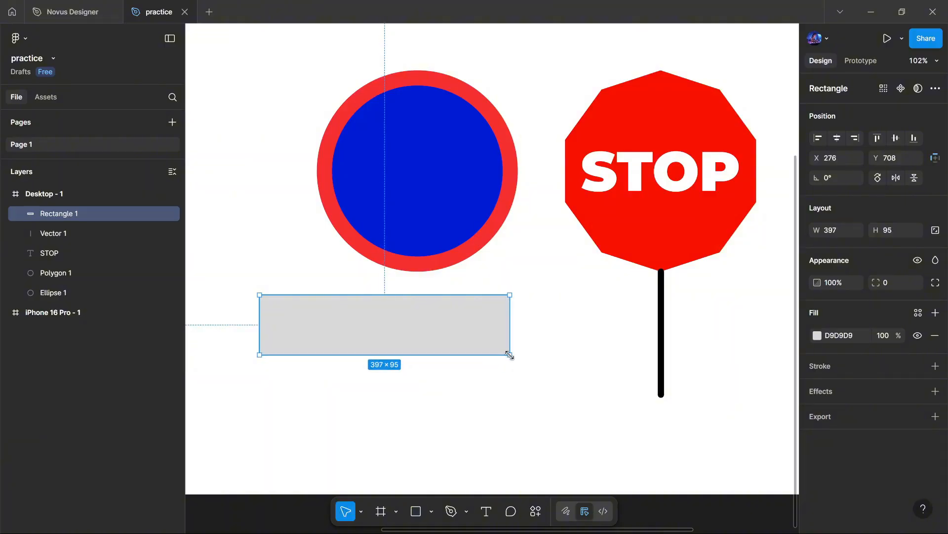
Step: Add the text "Practice" and move it over the grey rectangle, at about X 279, Y 702
scroll(510, 355, "left", 3)
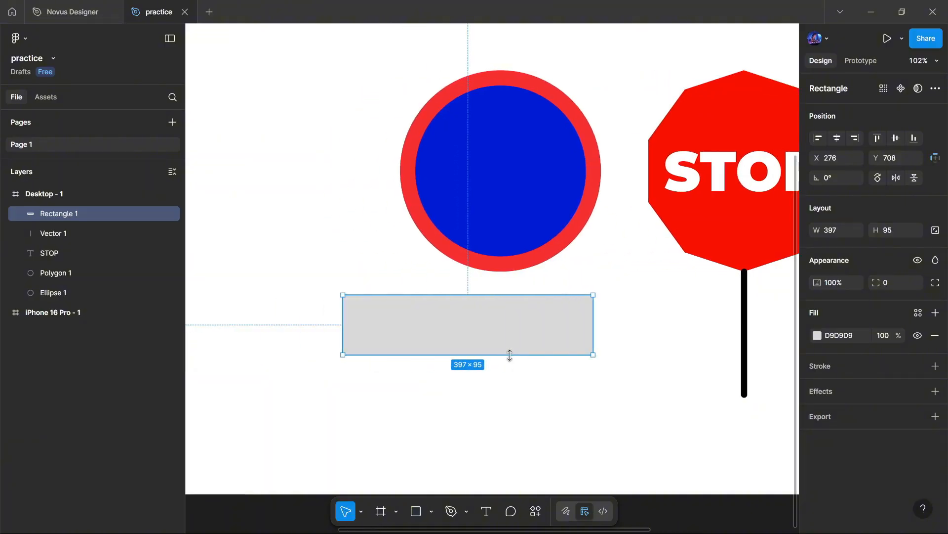
scroll(509, 354, "up", 5)
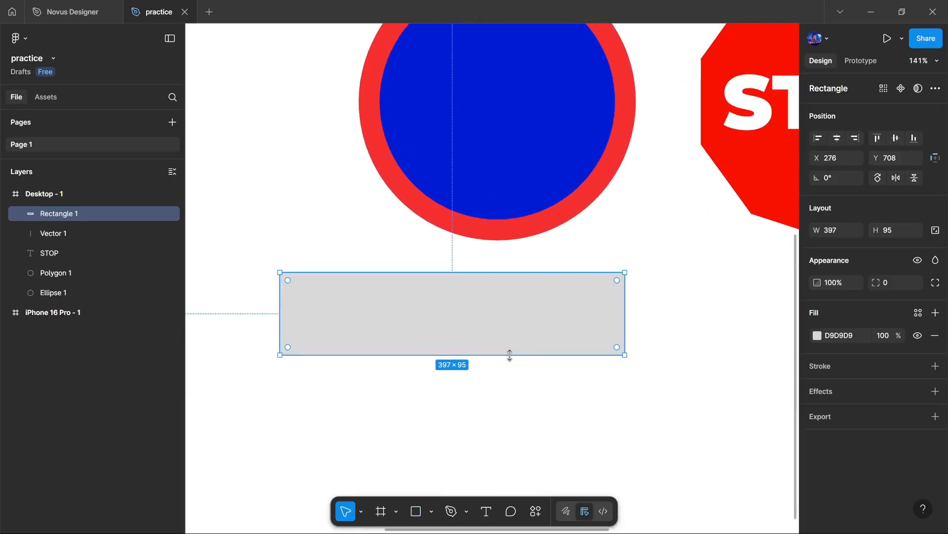
scroll(510, 355, "left", 2)
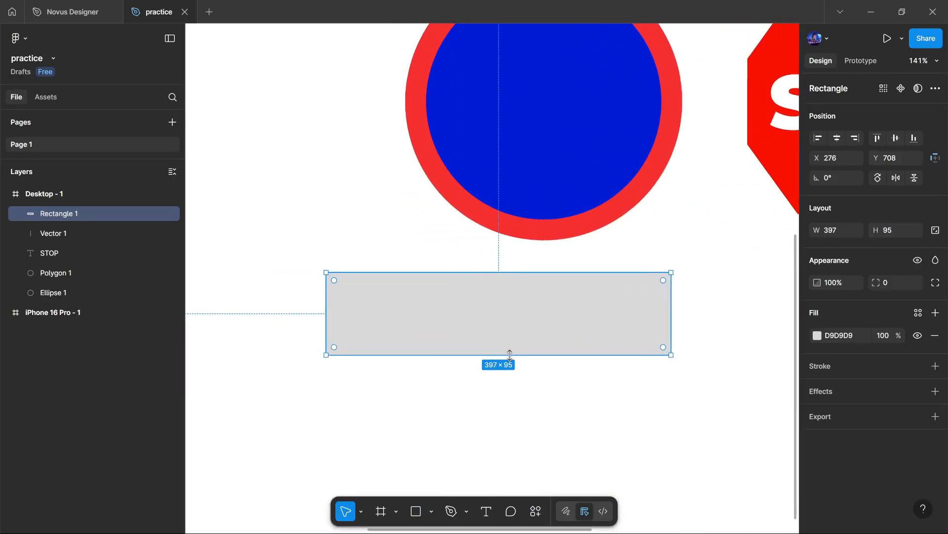
key("t")
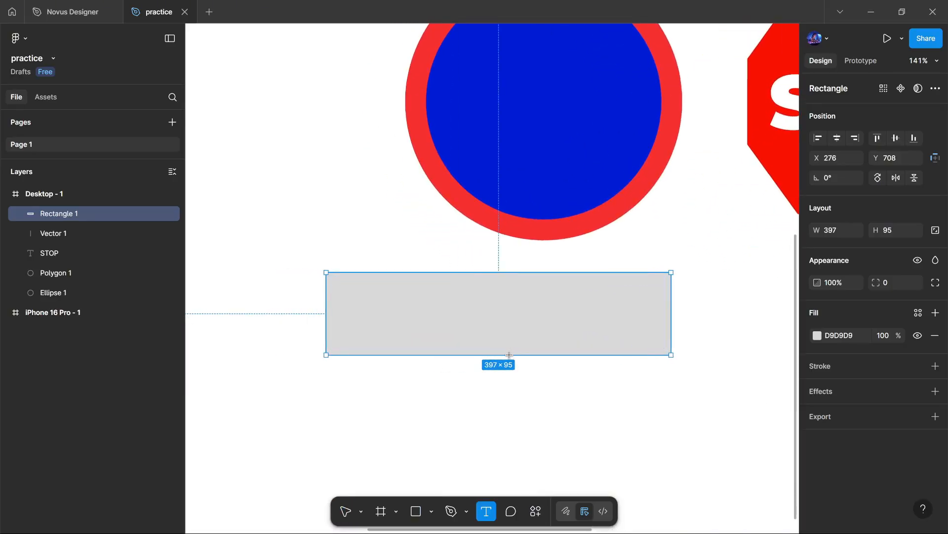
left_click(379, 301)
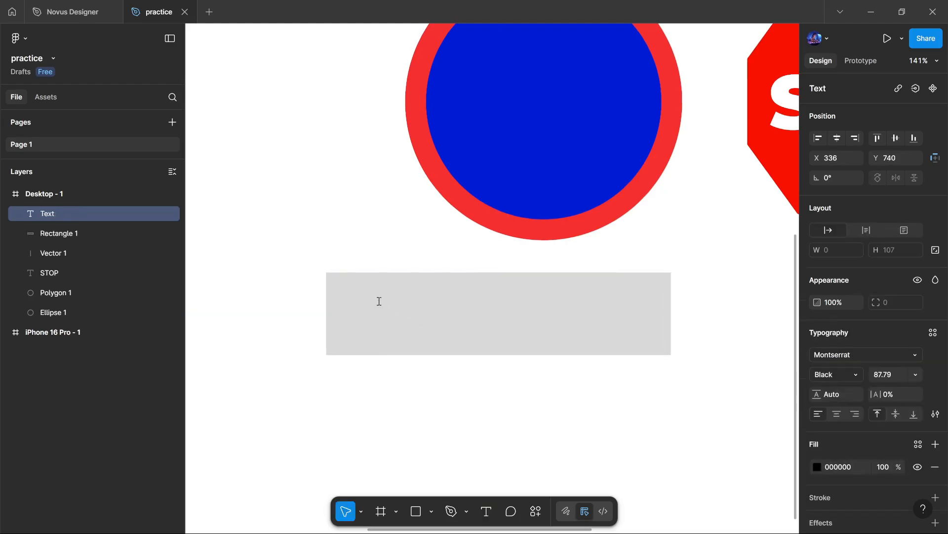
type("Pract")
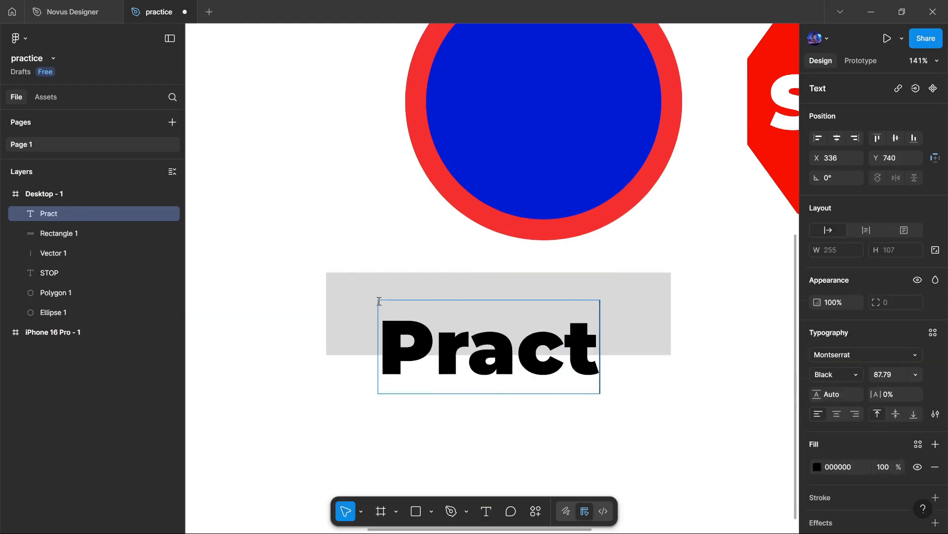
type("ice")
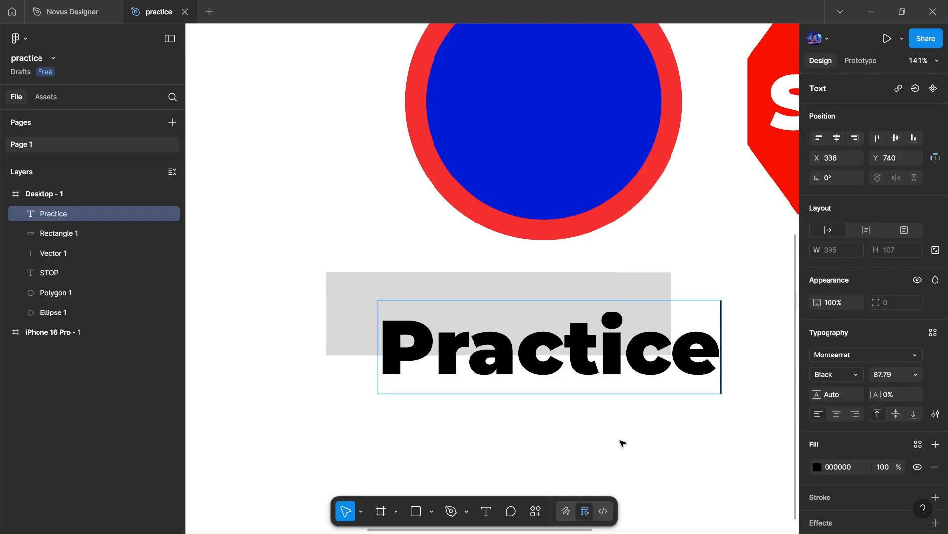
key("Escape")
left_click_drag(581, 328, 573, 310)
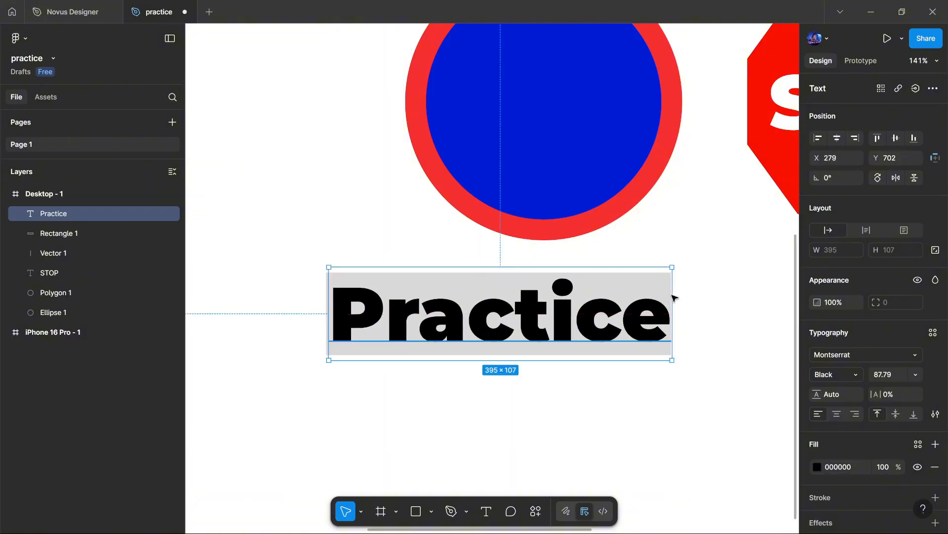
Step: Widen the grey rectangle to about 444 and shift the Practice text to its middle, at about X 300
left_click(105, 237)
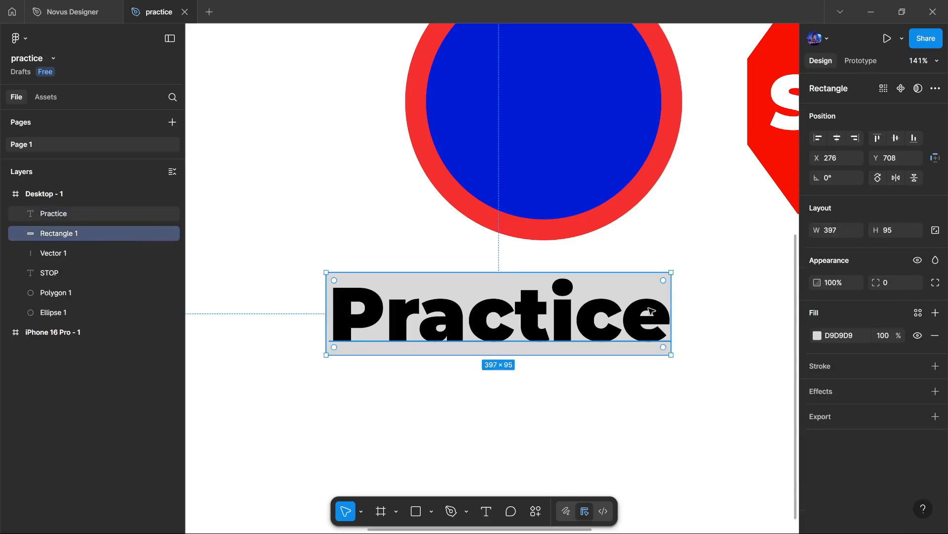
left_click_drag(675, 308, 712, 309)
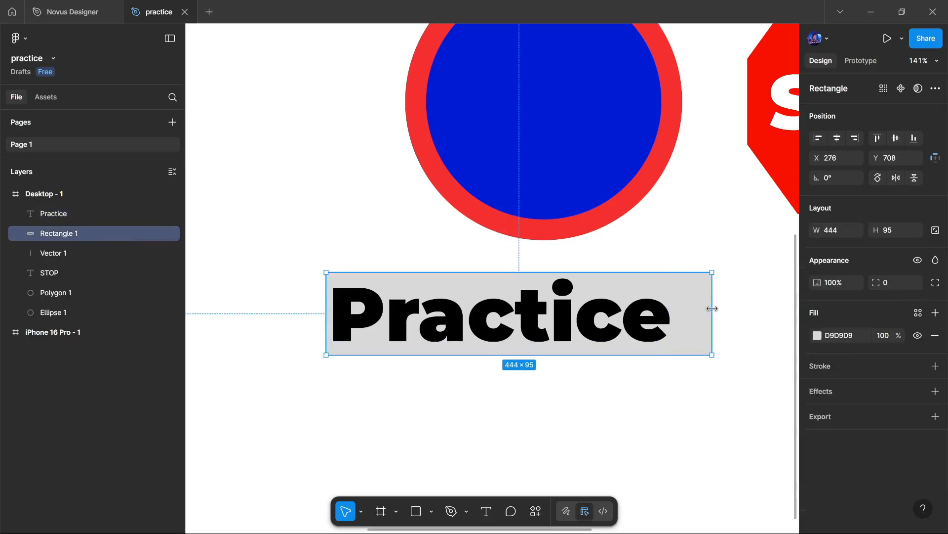
left_click(659, 319)
left_click_drag(635, 322, 652, 323)
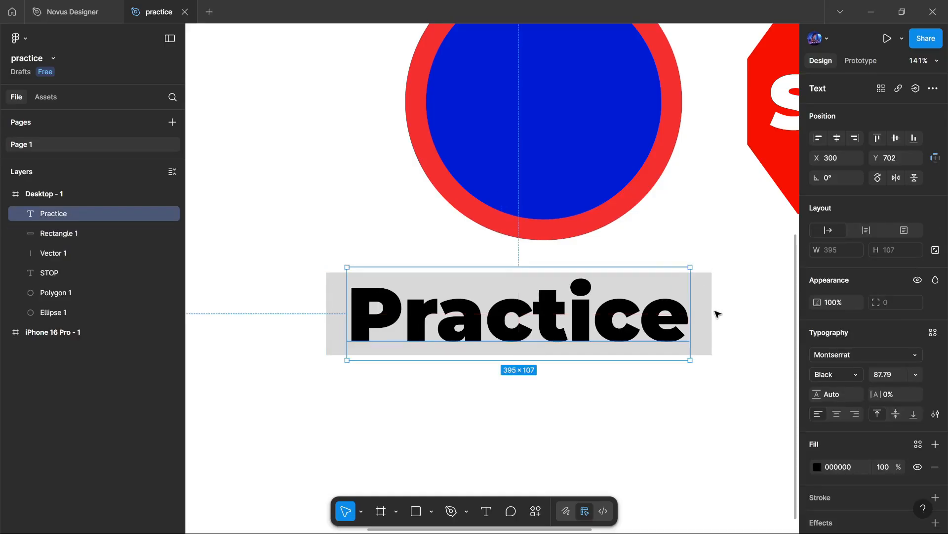
left_click(725, 395)
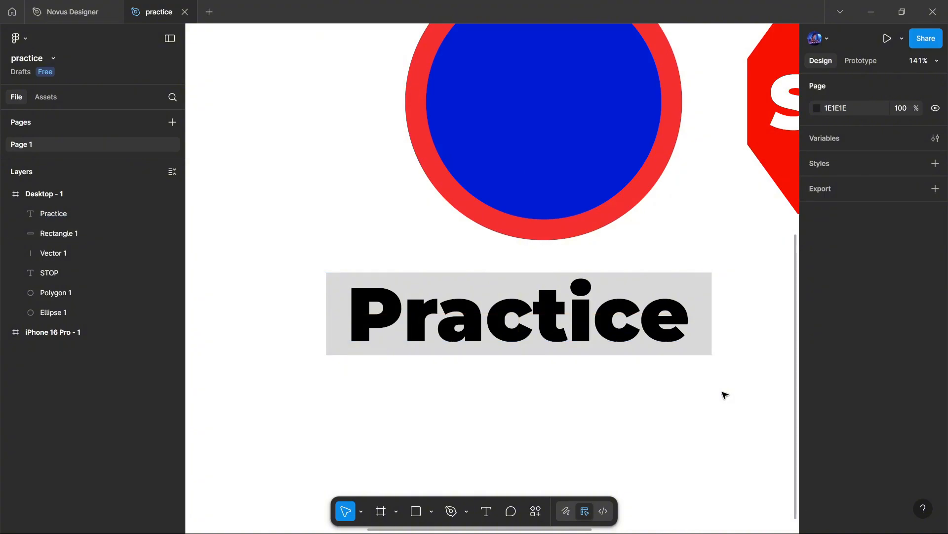
Step: Select the Practice text with the grey rectangle and align their vertical and horizontal centers
left_click(634, 312)
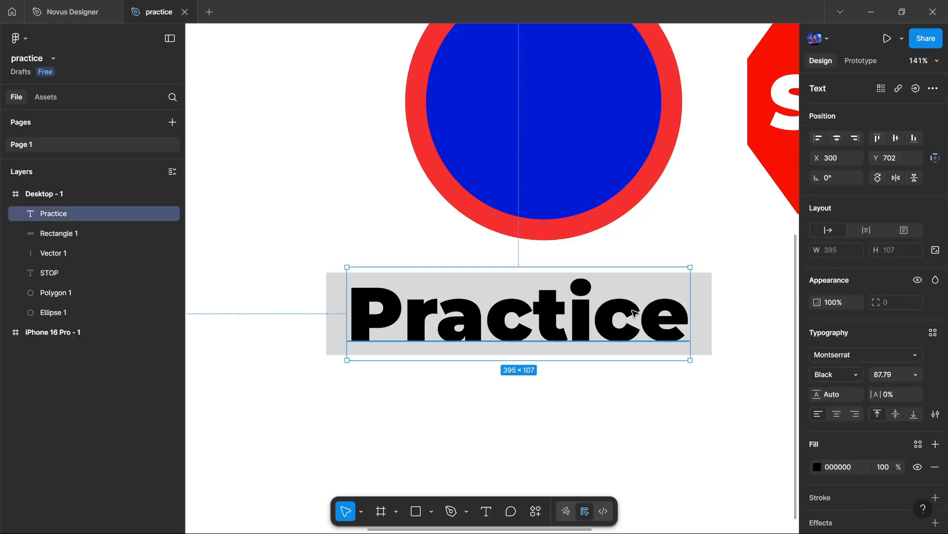
left_click(704, 317, "shift")
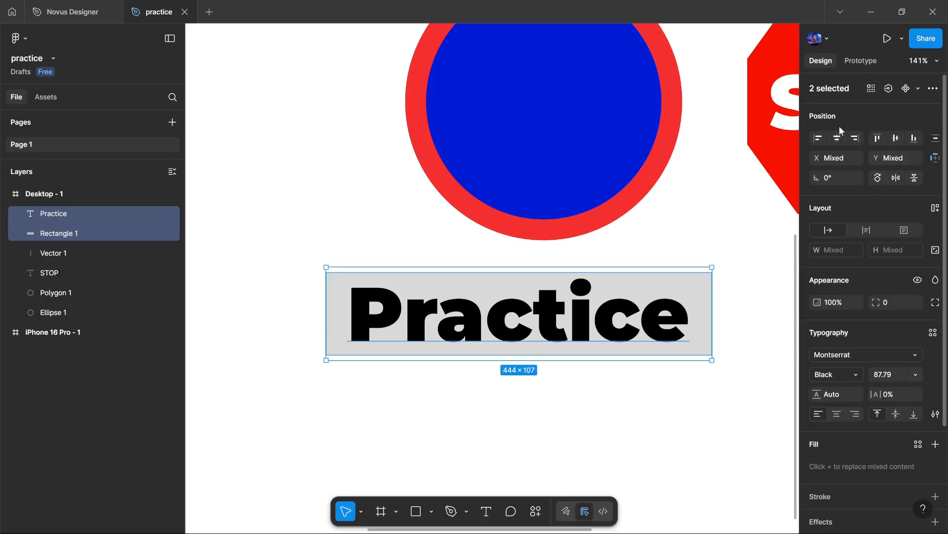
left_click(895, 137)
left_click(841, 139)
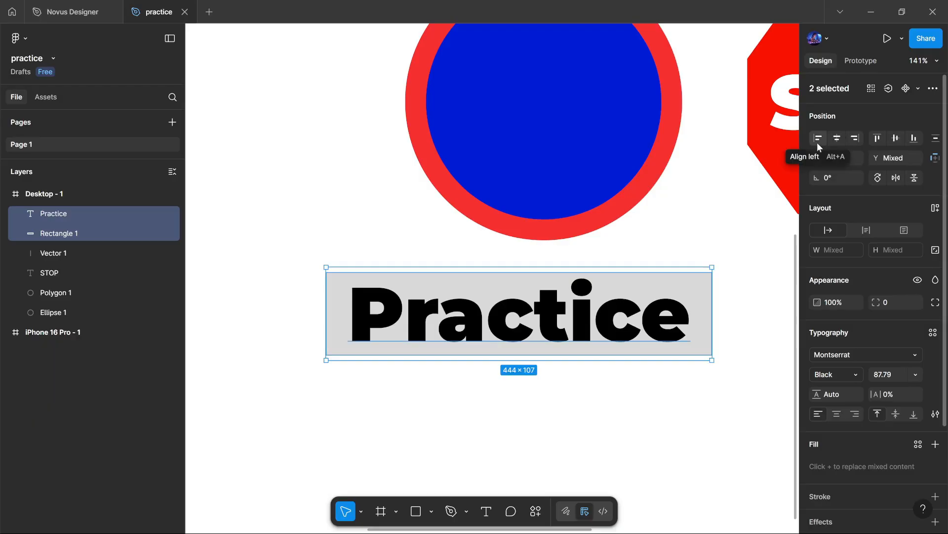
Step: Try left, right, bottom and top alignment on the Practice text and rectangle, finishing with horizontal centers
left_click(817, 140)
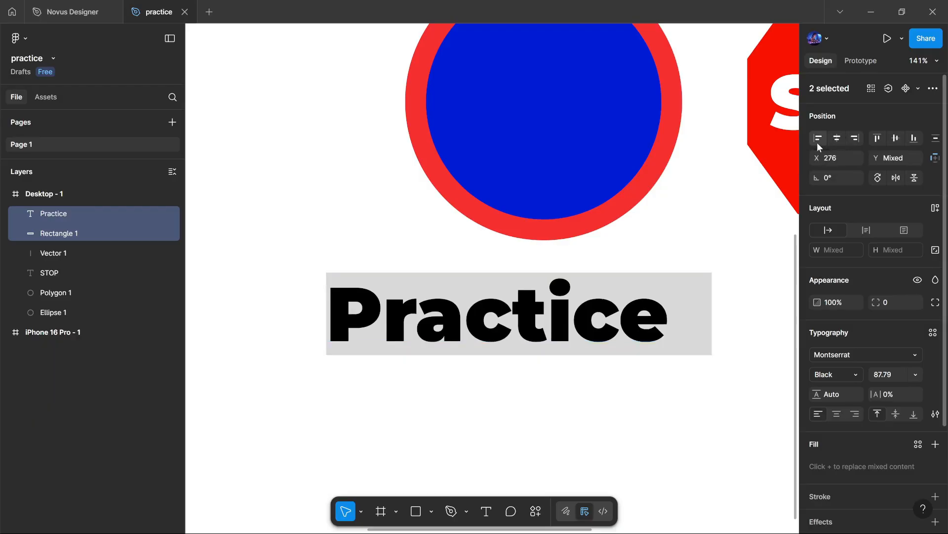
left_click(854, 138)
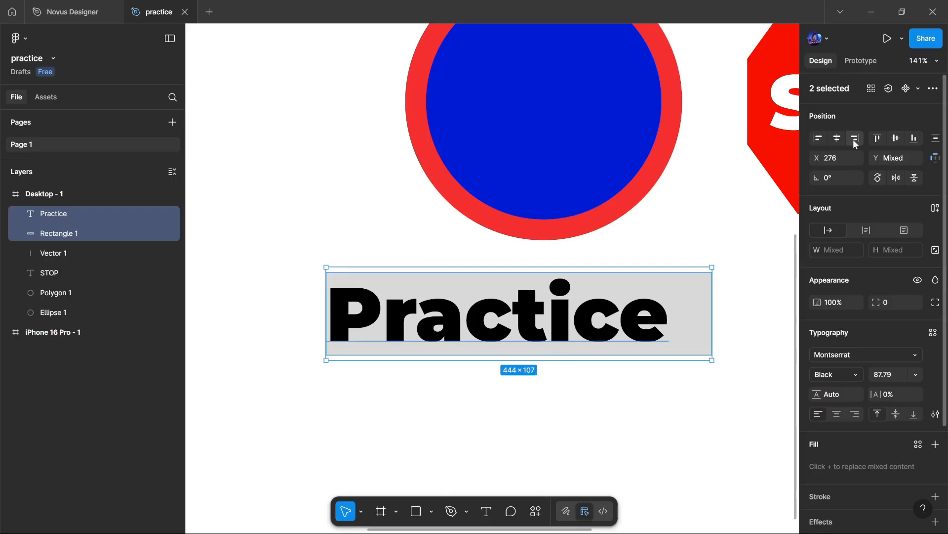
left_click(911, 142)
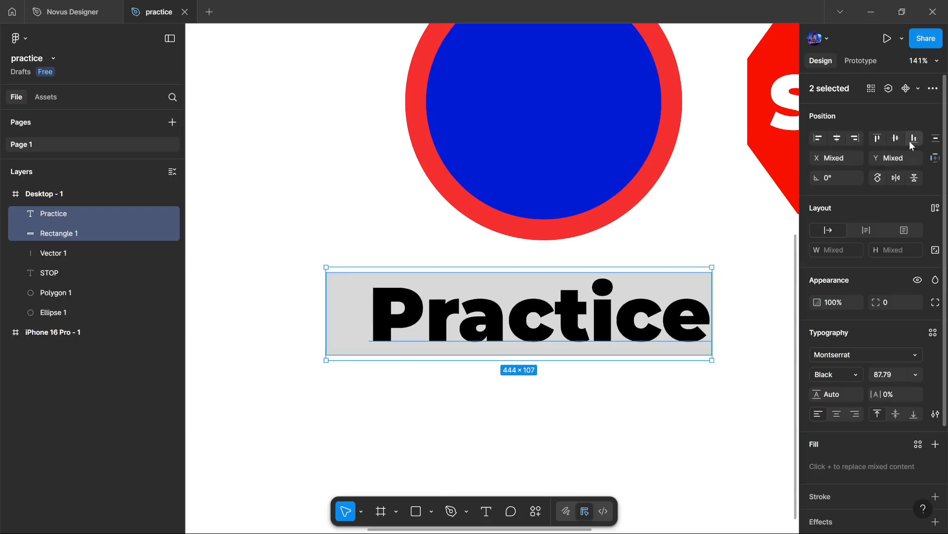
left_click(874, 139)
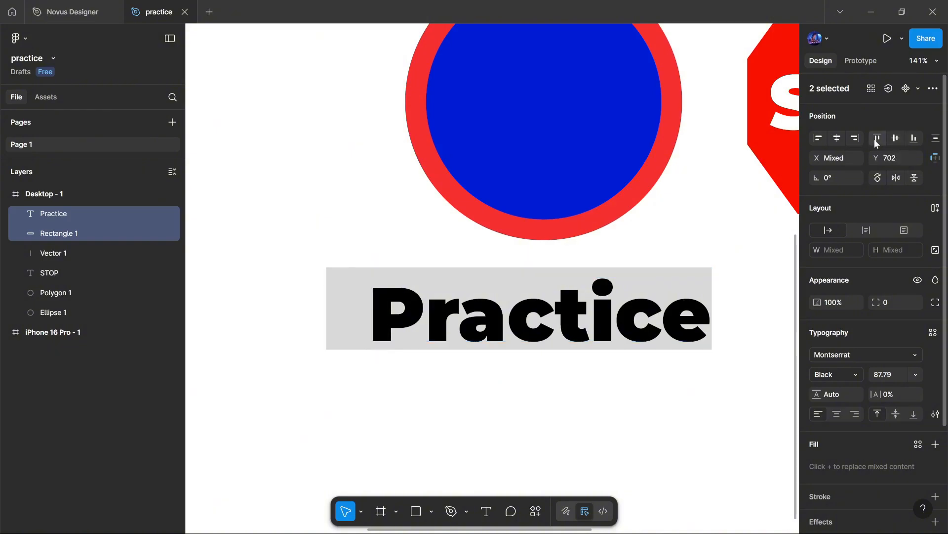
left_click(837, 140)
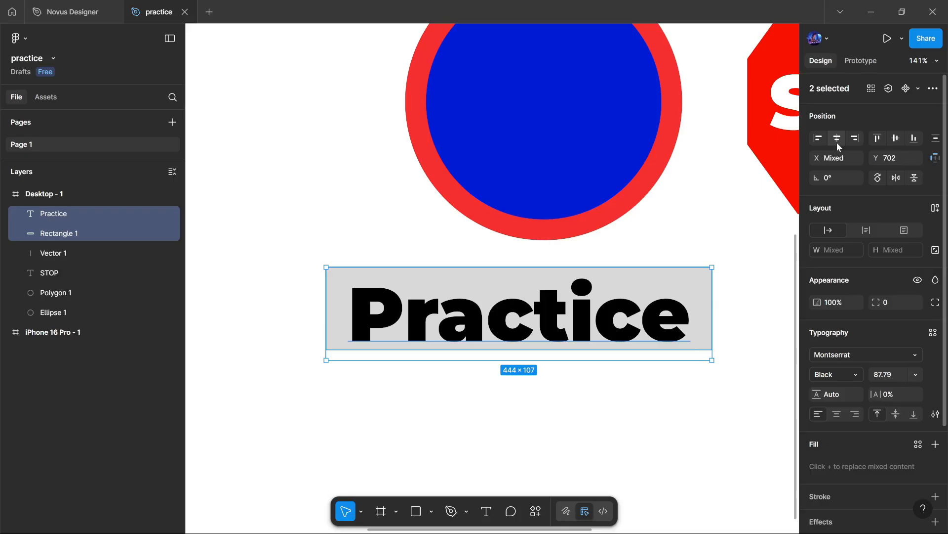
Step: Reduce the Practice text box's height to about 87 and align its vertical center with the grey rectangle
left_click(670, 317)
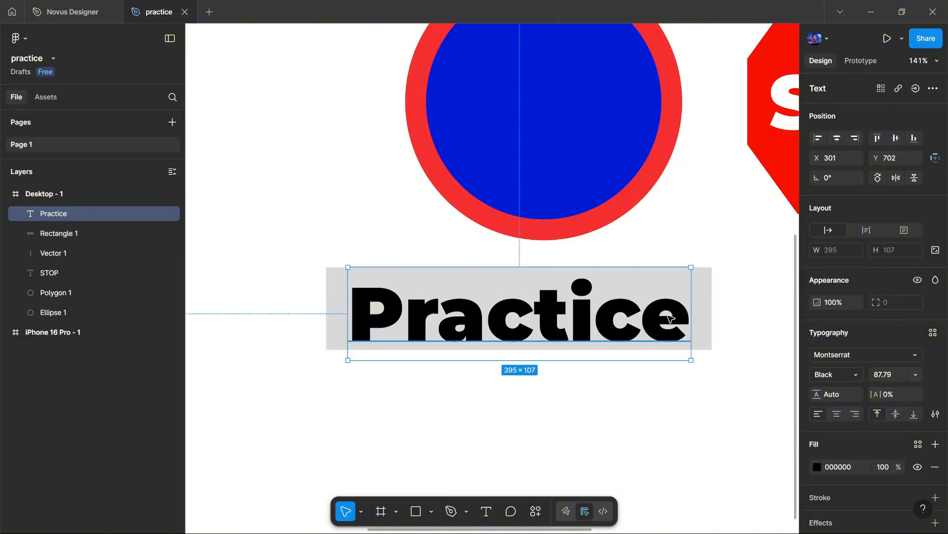
scroll(670, 318, "up", 3)
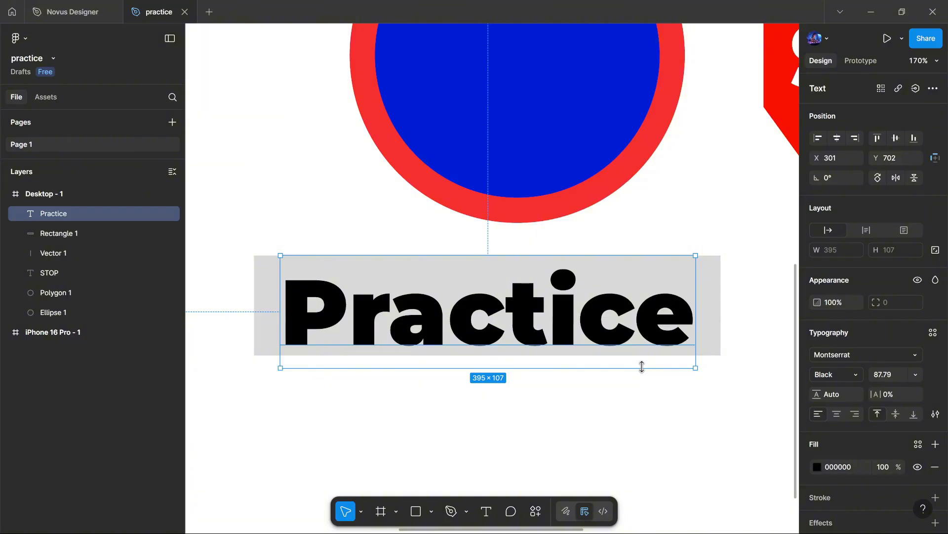
left_click_drag(642, 367, 642, 347)
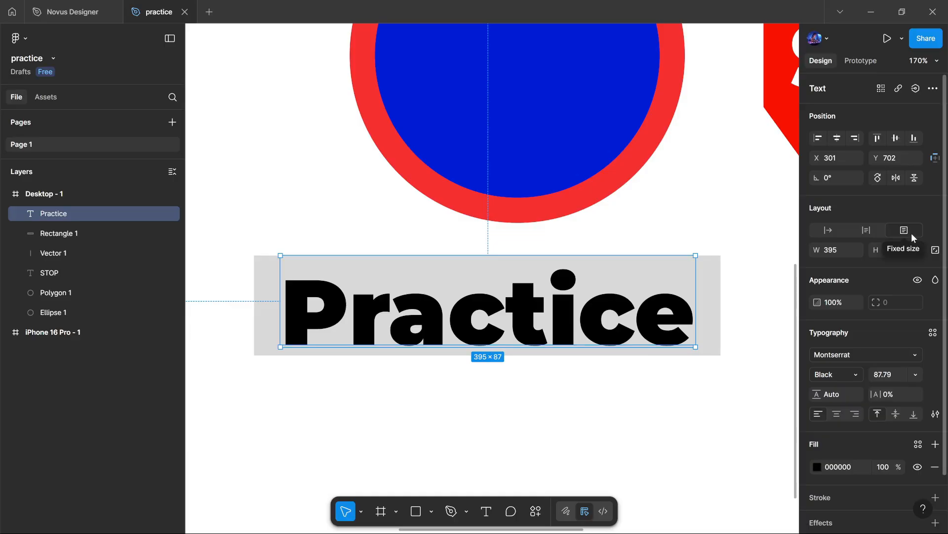
left_click(718, 277, "shift")
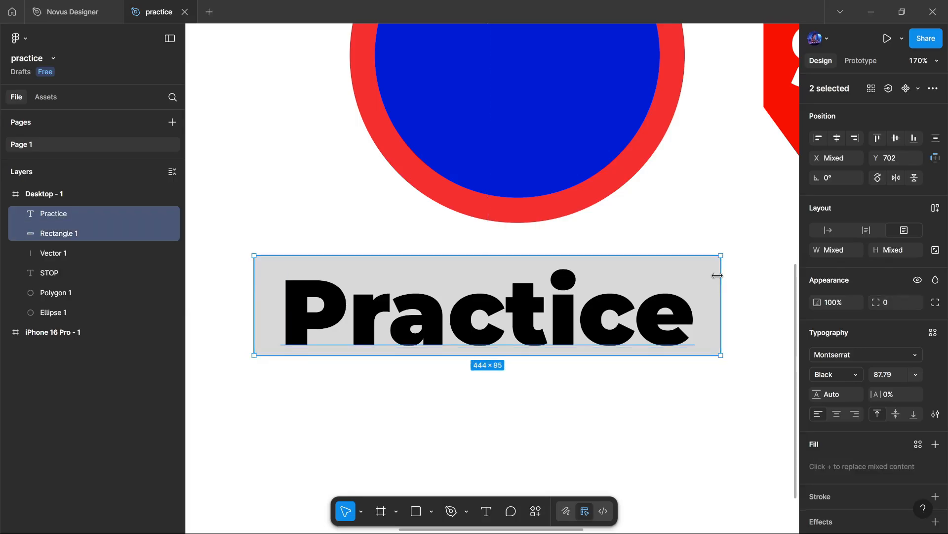
left_click(901, 138)
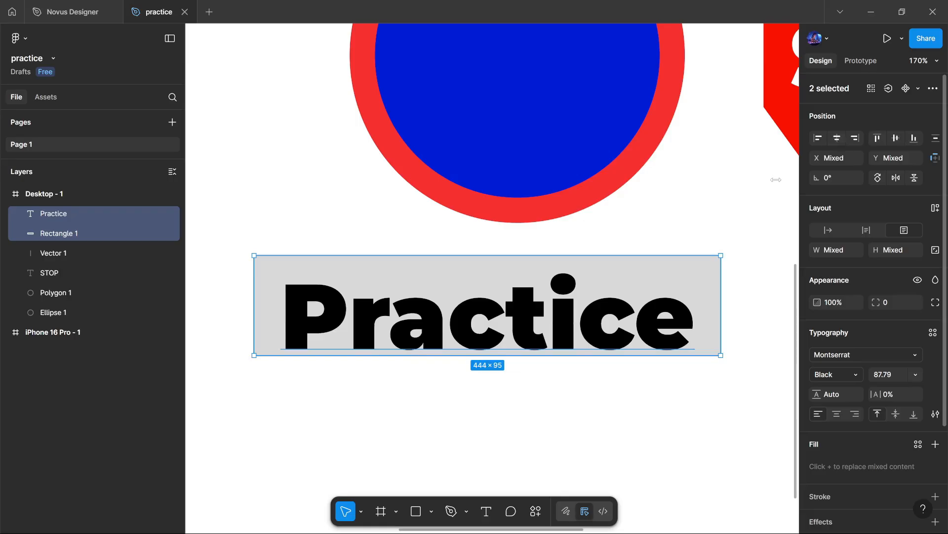
left_click(769, 391)
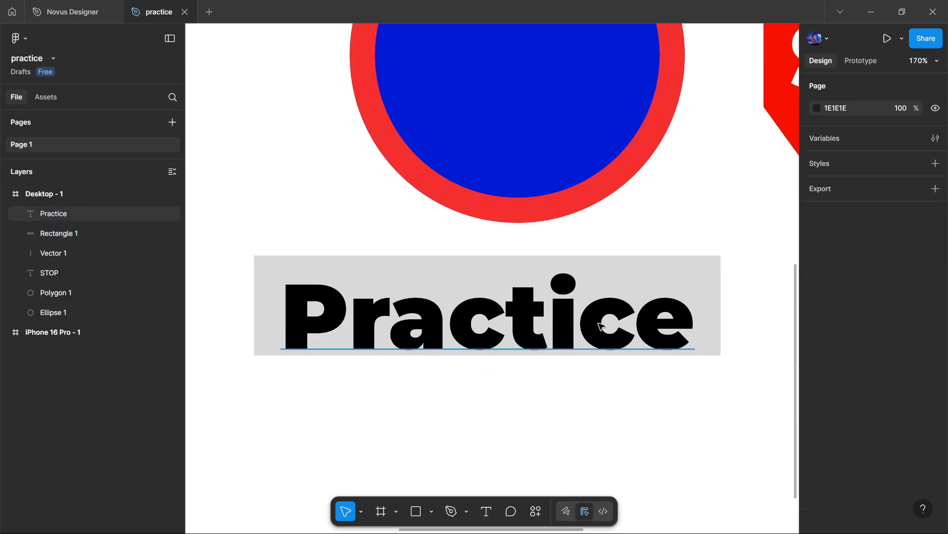
Step: Open the Practice text's type settings and apply the Underline decoration
left_click(603, 327)
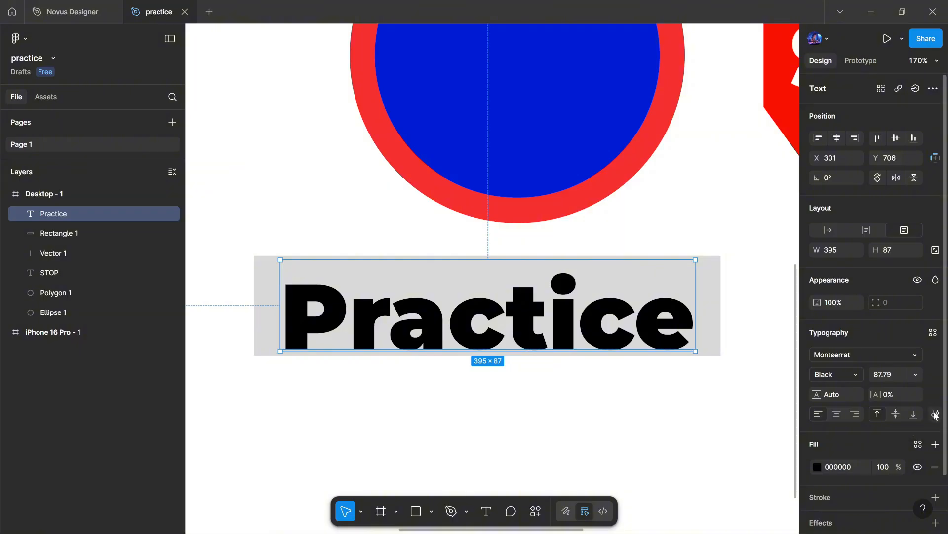
left_click(935, 413)
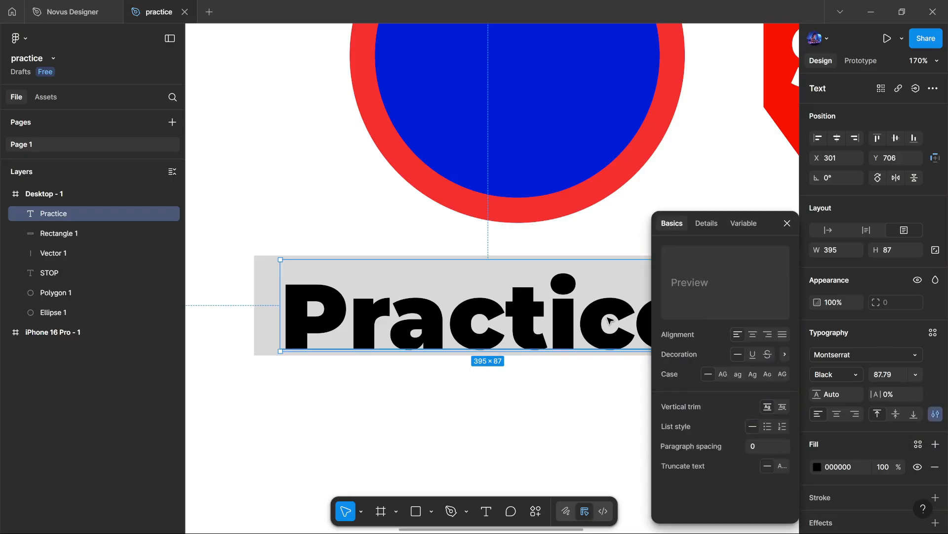
scroll(610, 320, "right", 3)
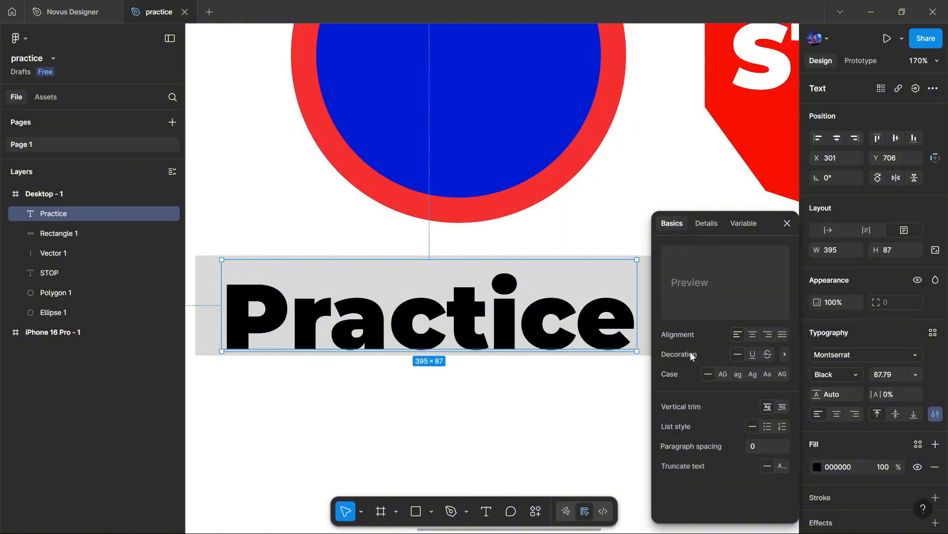
left_click(753, 354)
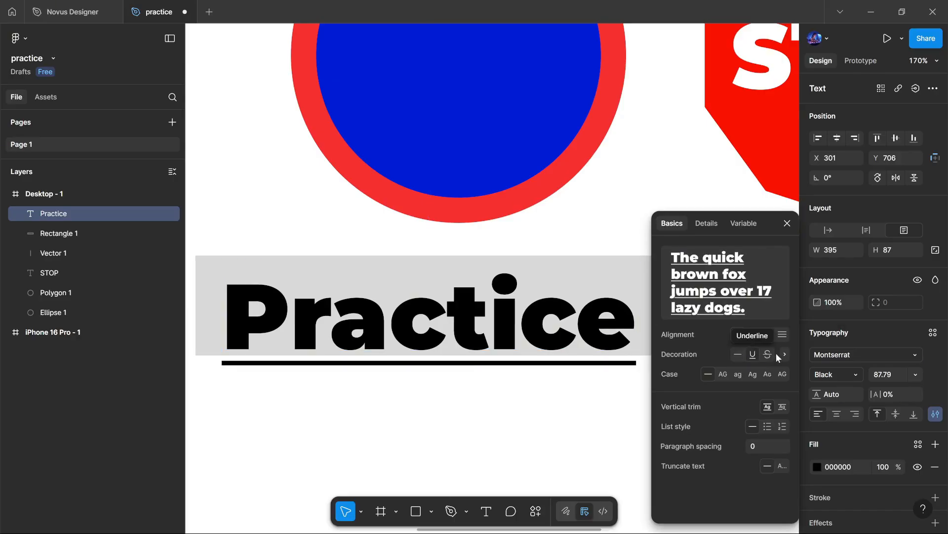
Step: Try the Strikethrough decoration on the Practice text and finish with its decoration set to None
left_click(768, 354)
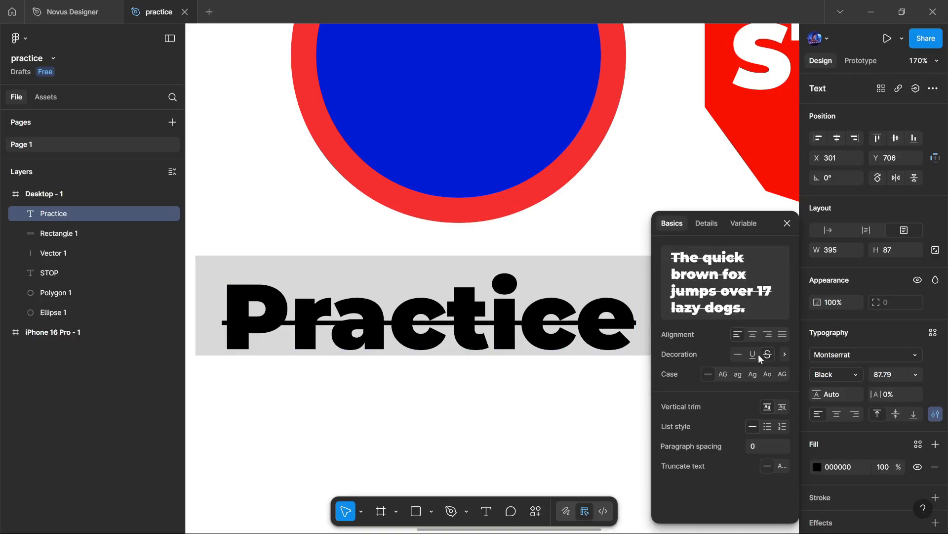
left_click(739, 354)
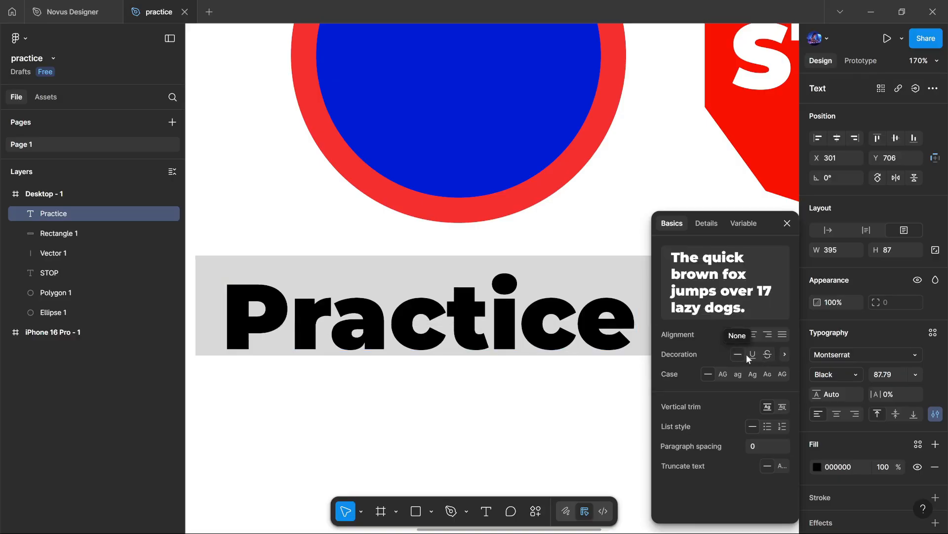
Step: Try the dotted, wavy and solid underline styles on the Practice text, remove the underline and return to the basic type settings
left_click(786, 355)
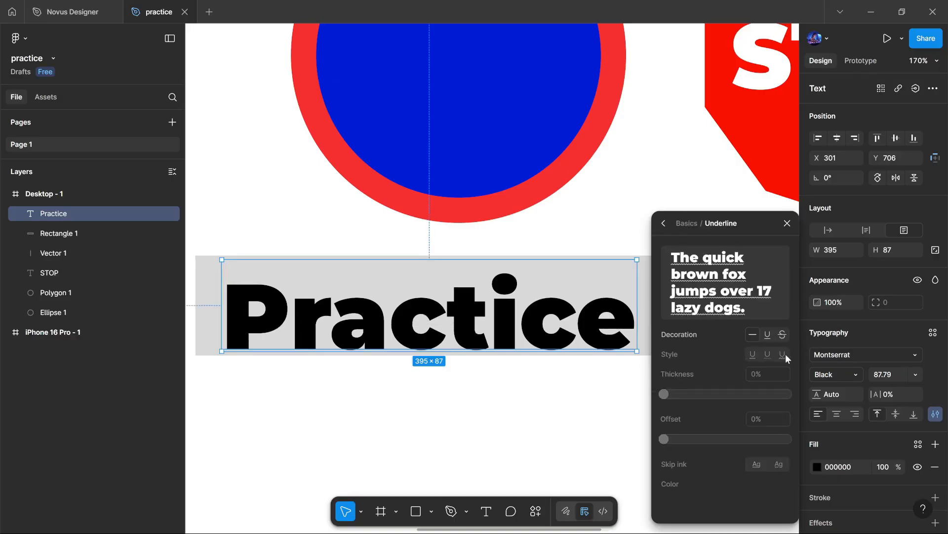
left_click(767, 337)
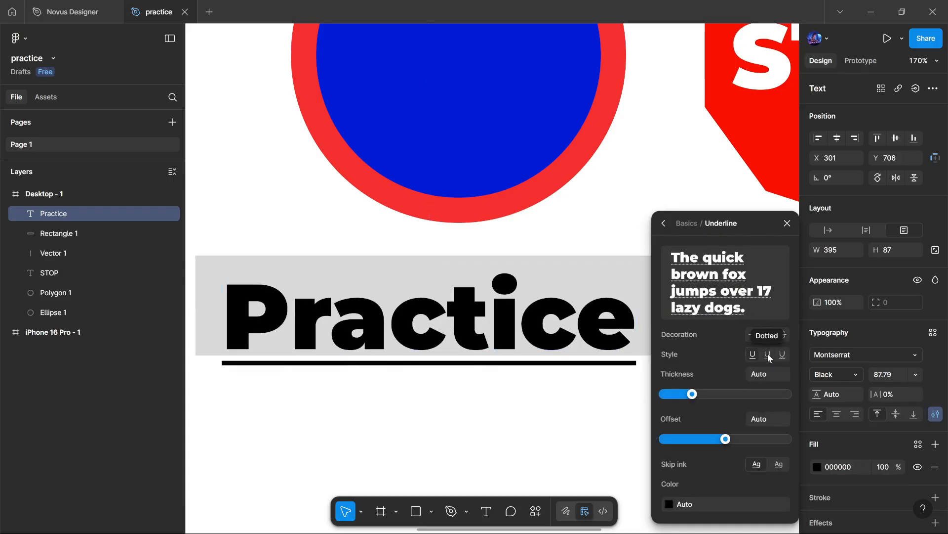
left_click(768, 356)
left_click(783, 356)
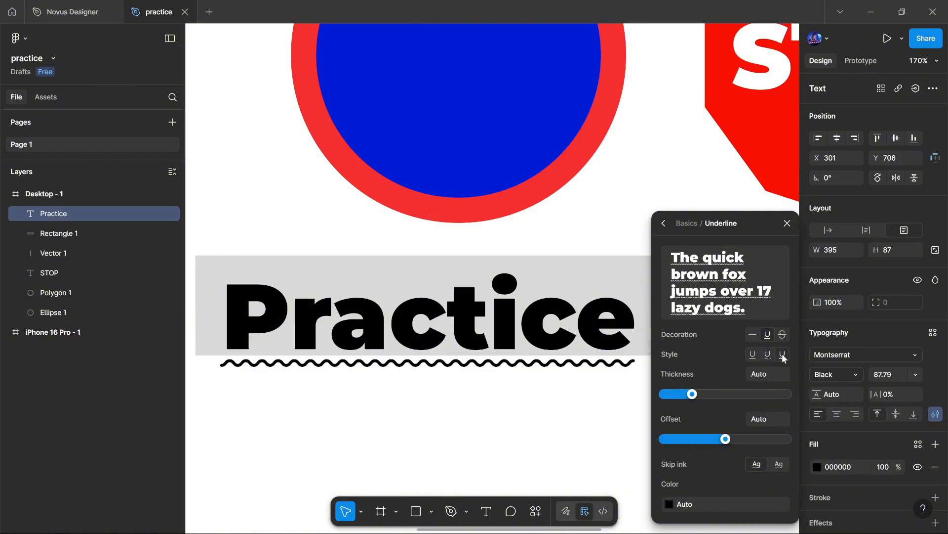
left_click(755, 351)
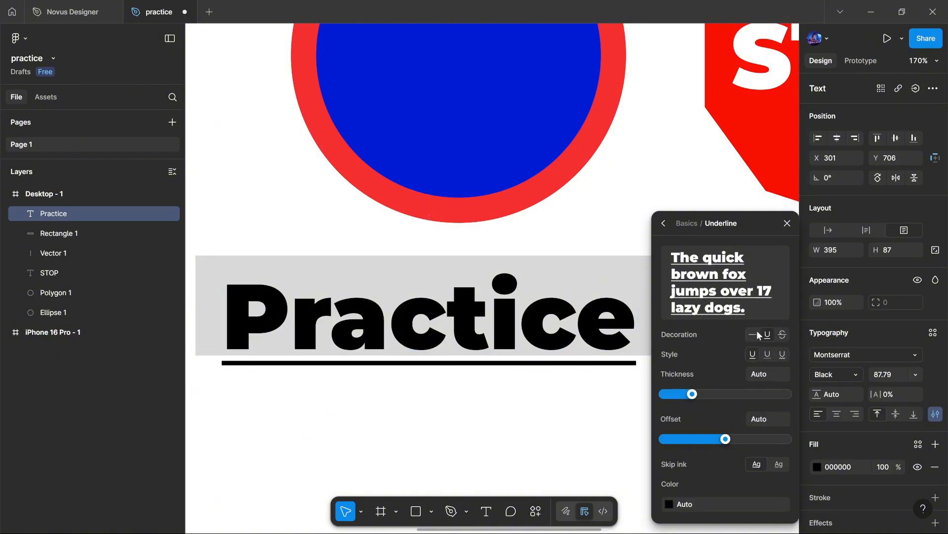
left_click(754, 332)
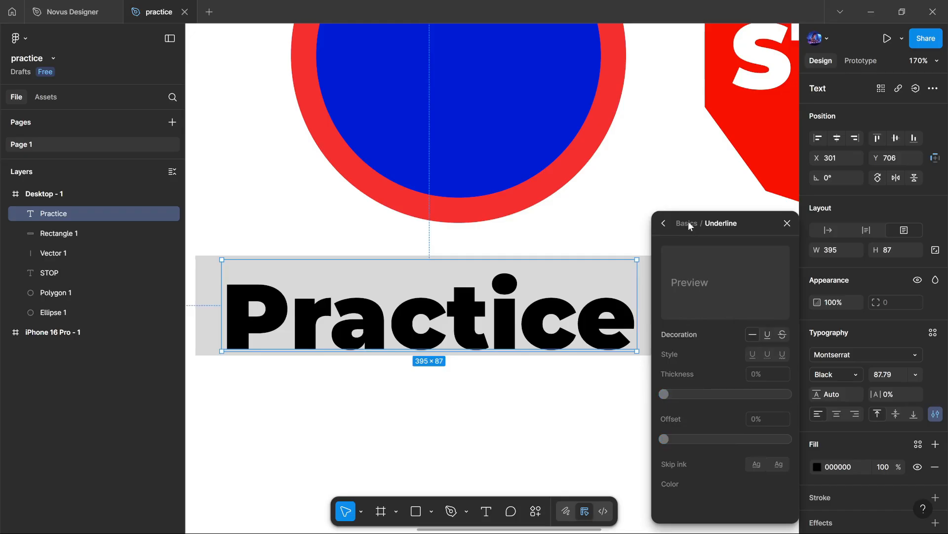
left_click(665, 224)
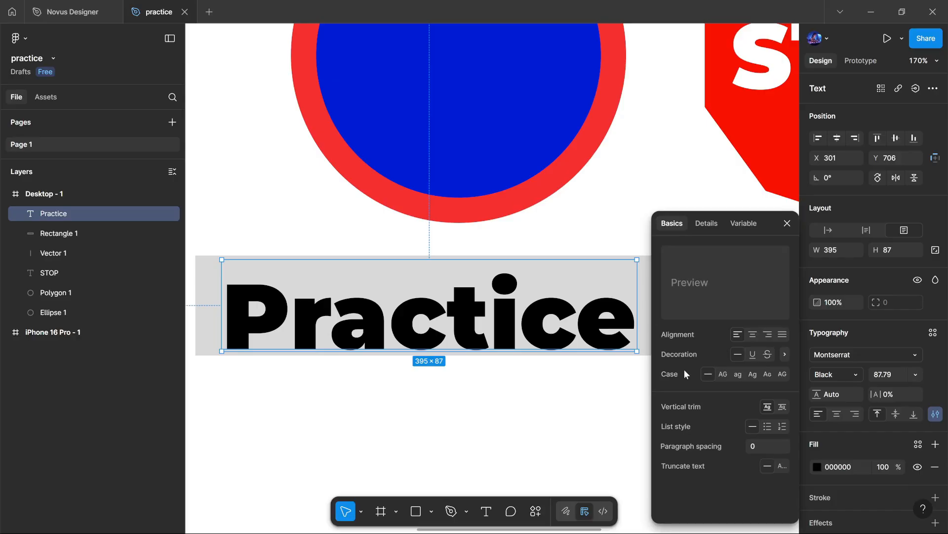
Step: Try uppercase, lowercase, title case and small caps on the Practice text, finishing with forced small caps
left_click(722, 376)
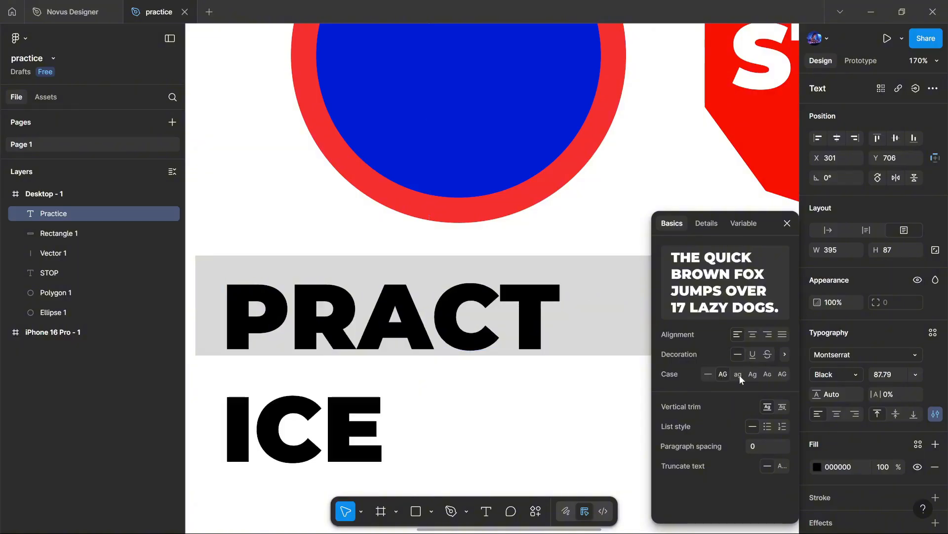
left_click(739, 374)
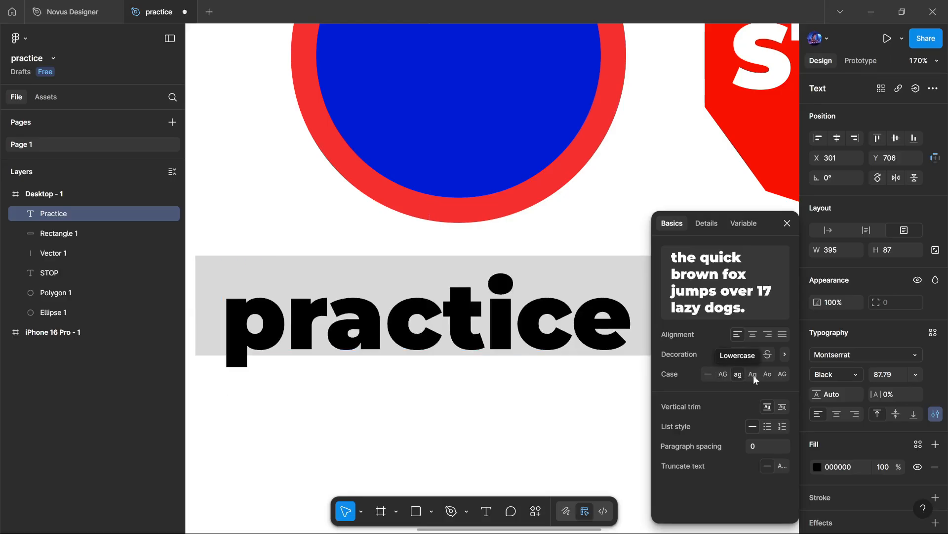
left_click(754, 373)
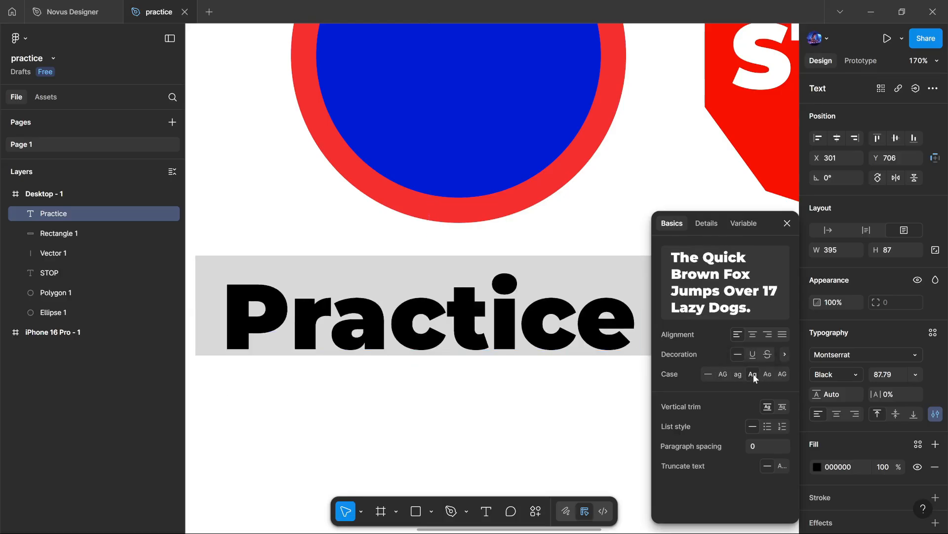
left_click(769, 374)
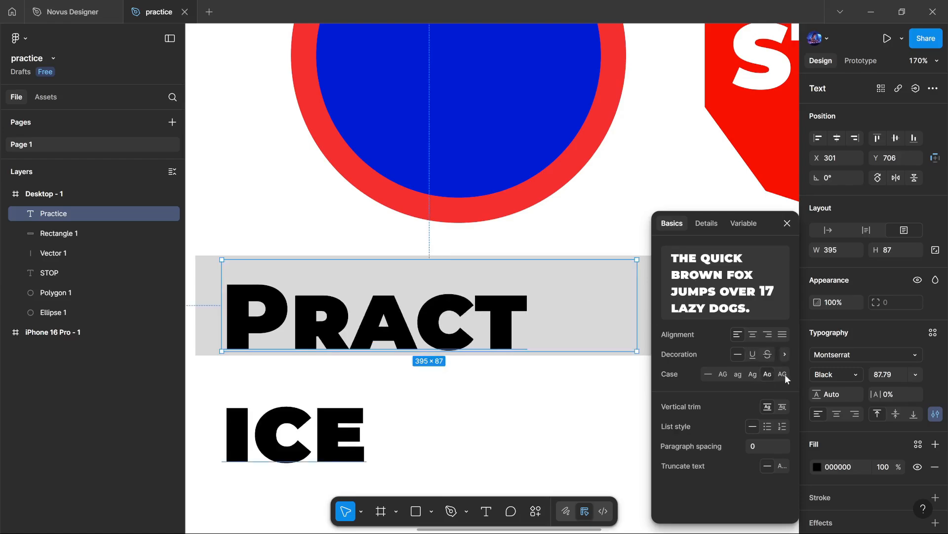
left_click(784, 375)
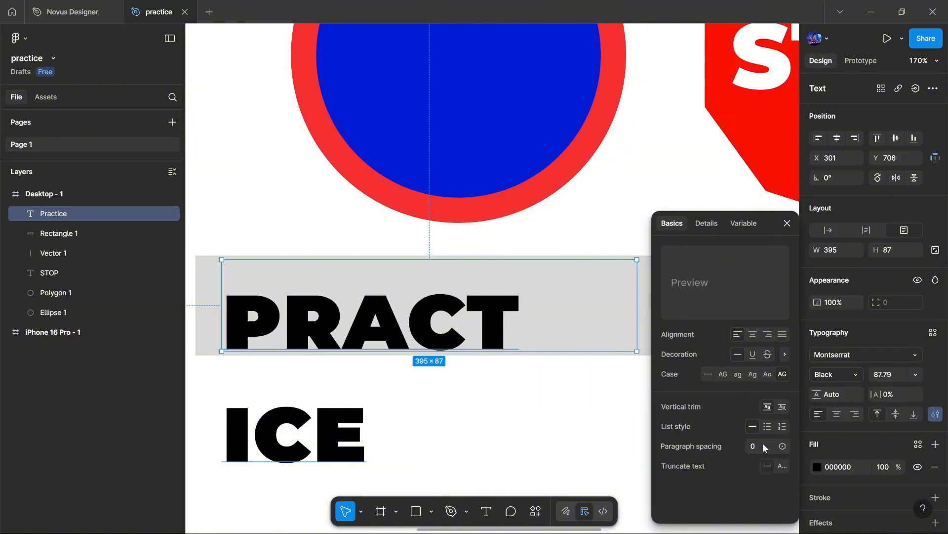
Step: Try truncating the Practice text, turn truncation off and set the text box to auto width
left_click(783, 467)
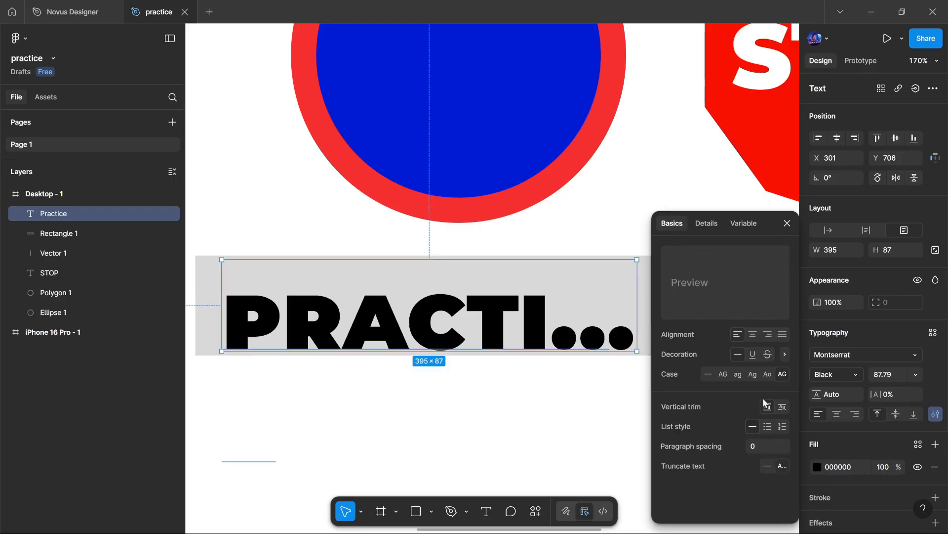
left_click(767, 462)
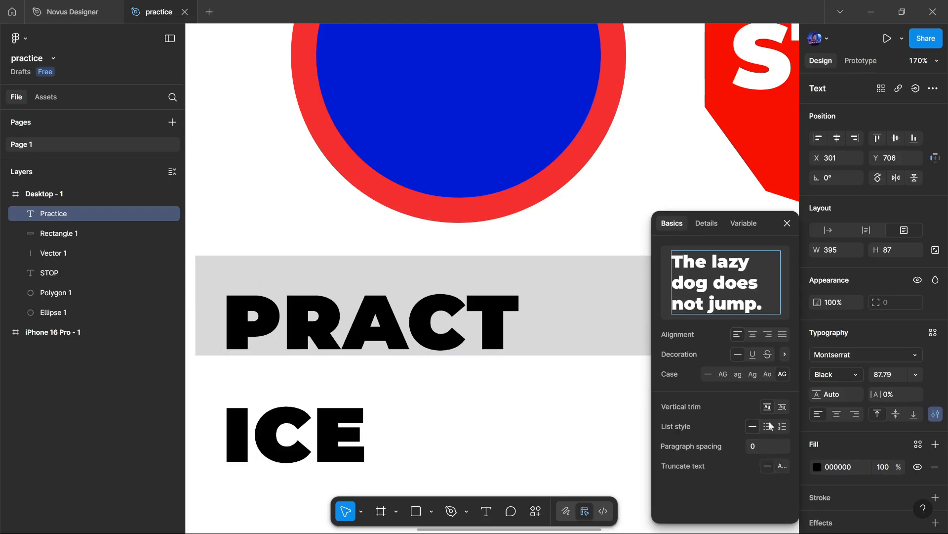
left_click(788, 223)
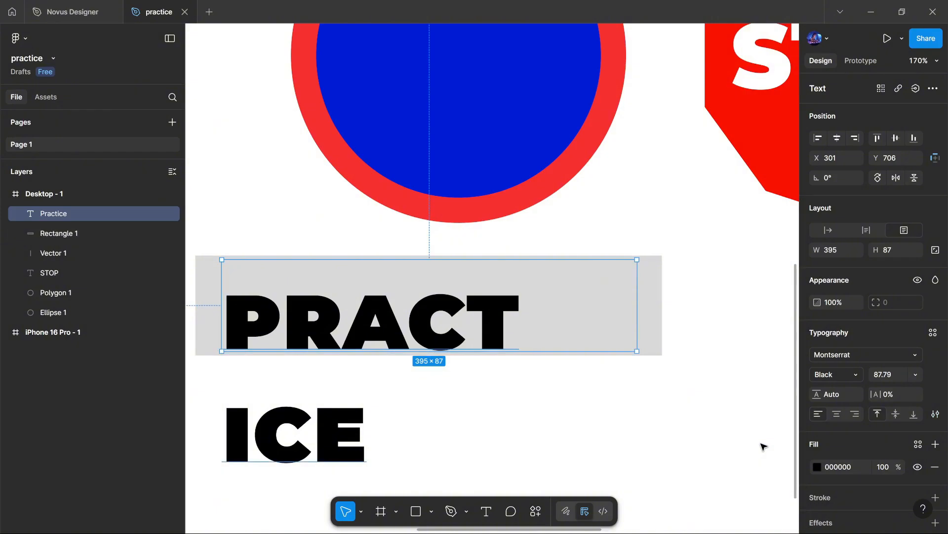
left_click(829, 231)
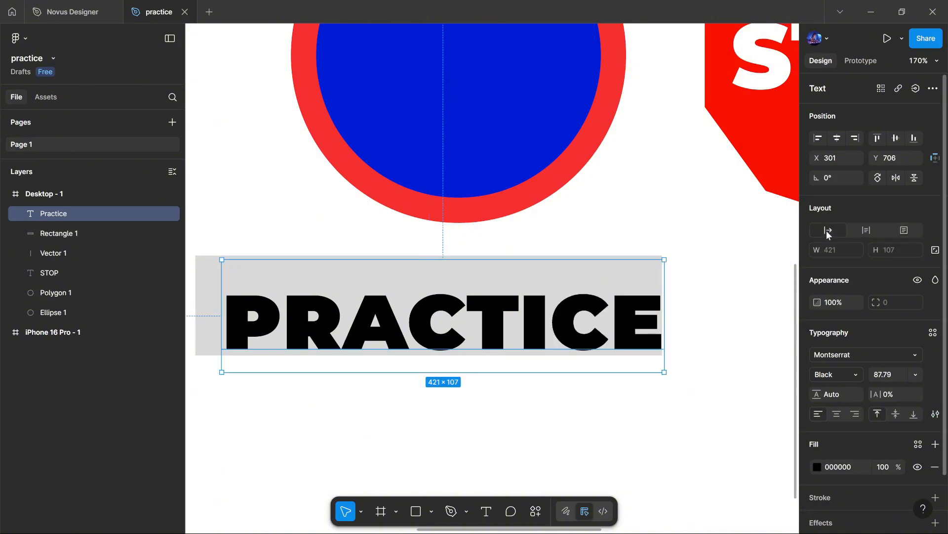